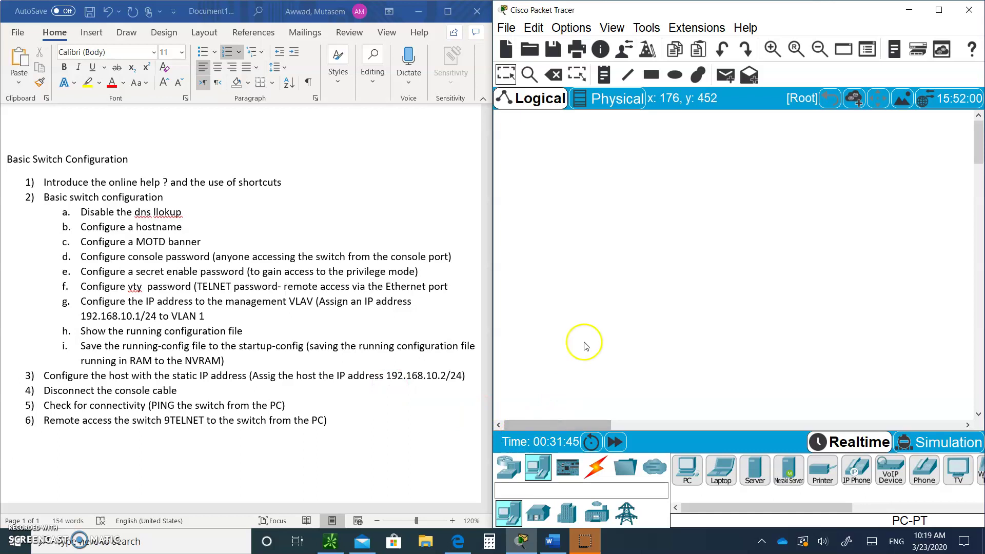
- Drag a 2960-24TT switch and a PC-PT (PC0) onto the workspace, switch above-right of the PC
left_click(509, 468)
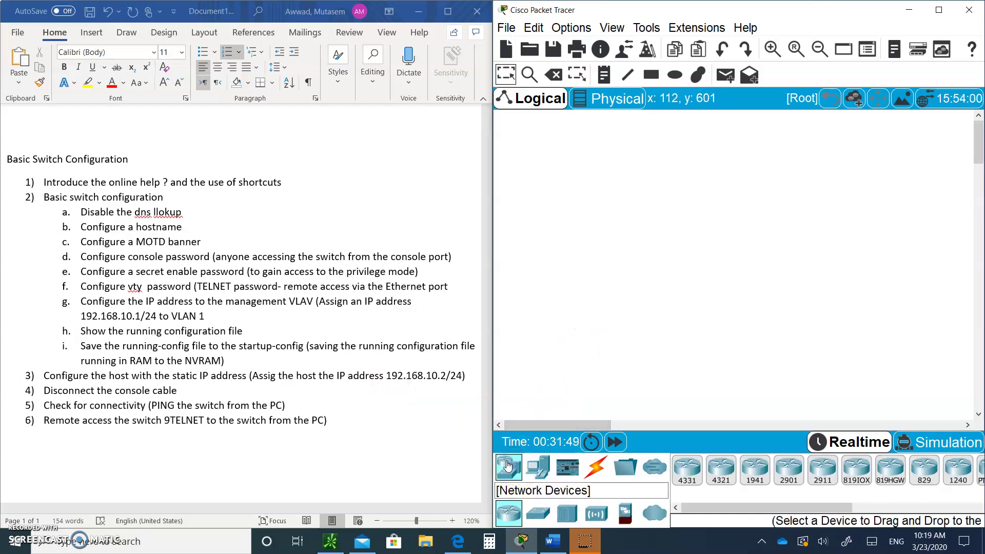
left_click(539, 514)
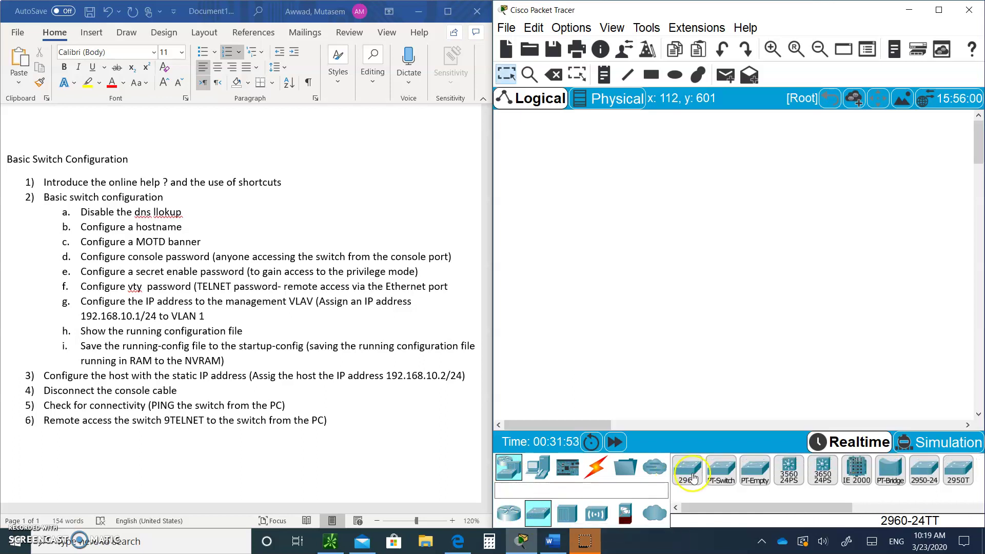
left_click_drag(697, 470, 757, 211)
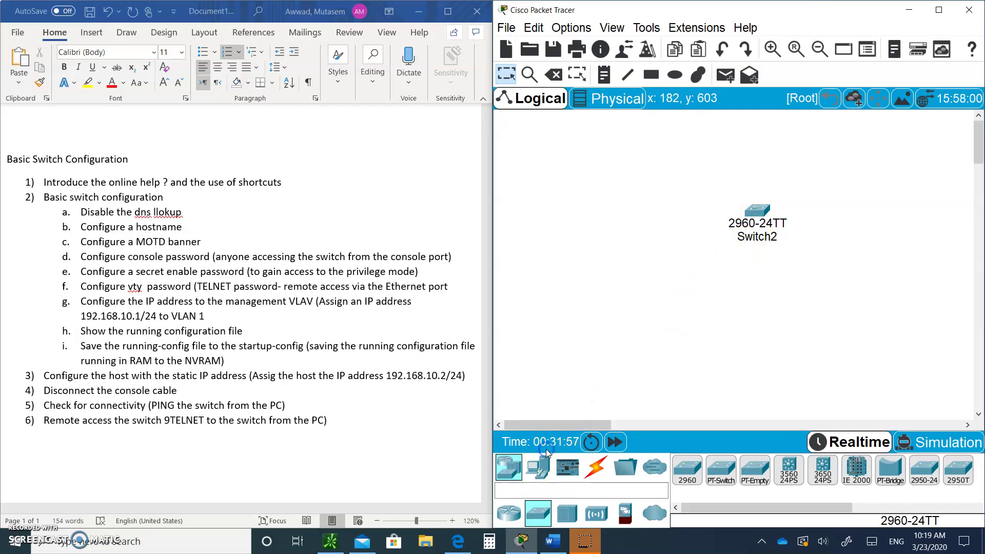
left_click(539, 464)
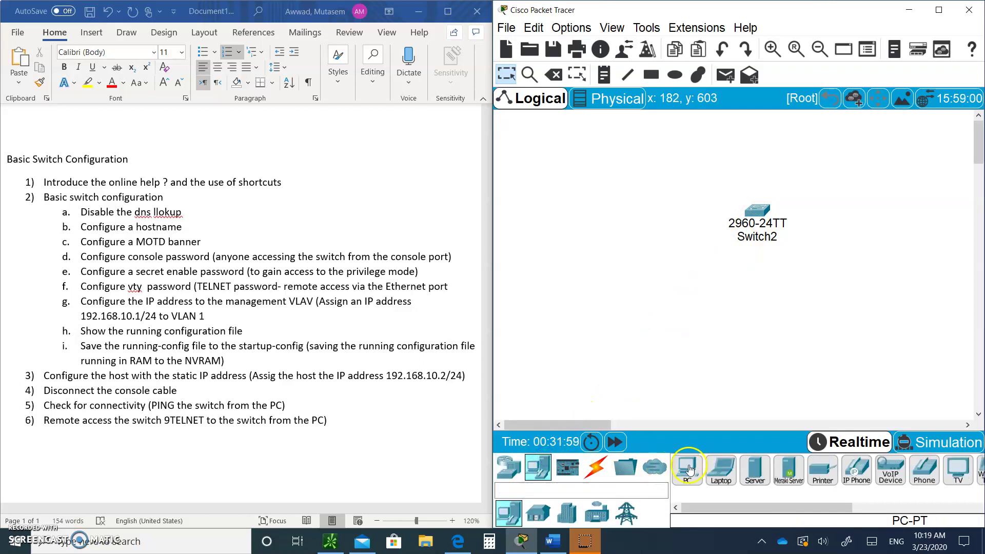
left_click_drag(688, 469, 632, 277)
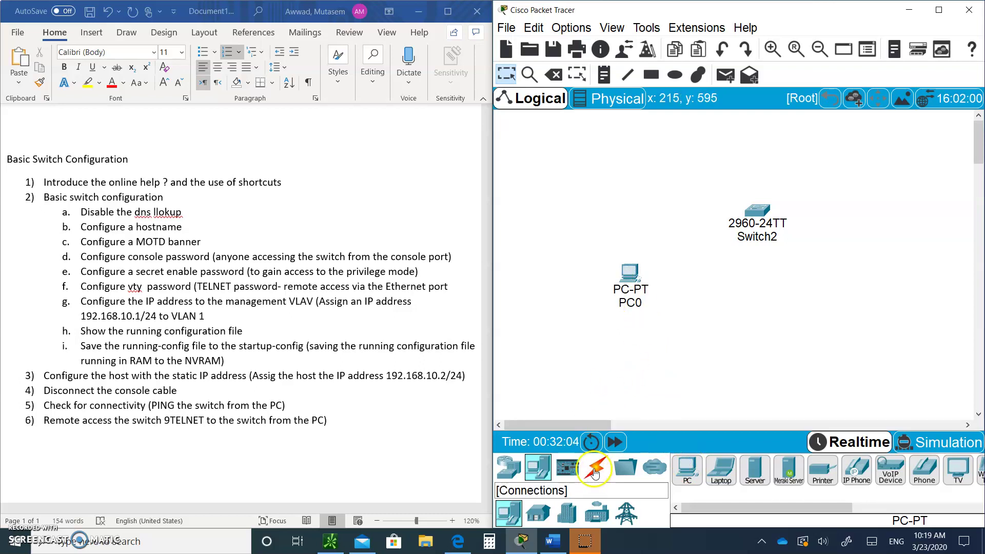
left_click(595, 475)
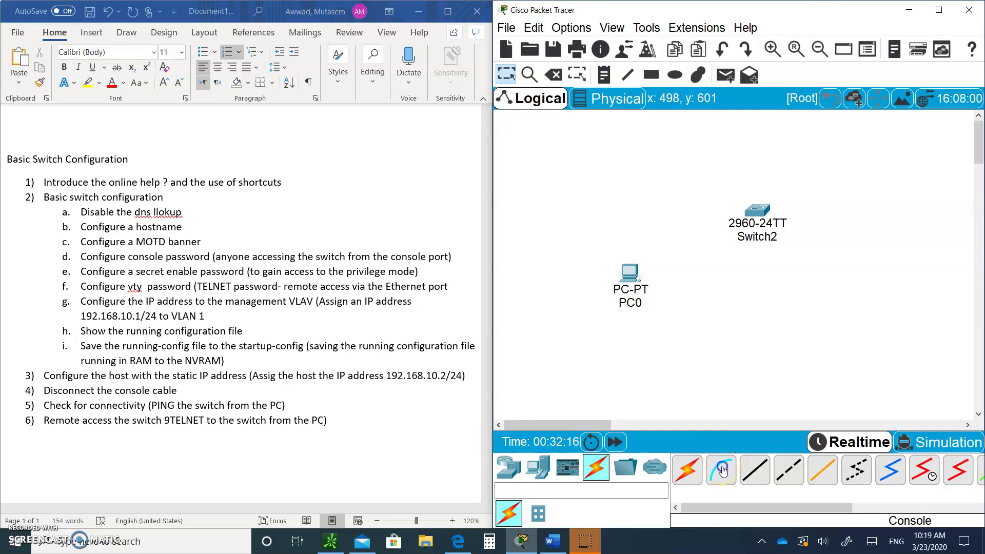
- Run a console cable from PC0's RS 232 port to Switch2's Console port
left_click(723, 471)
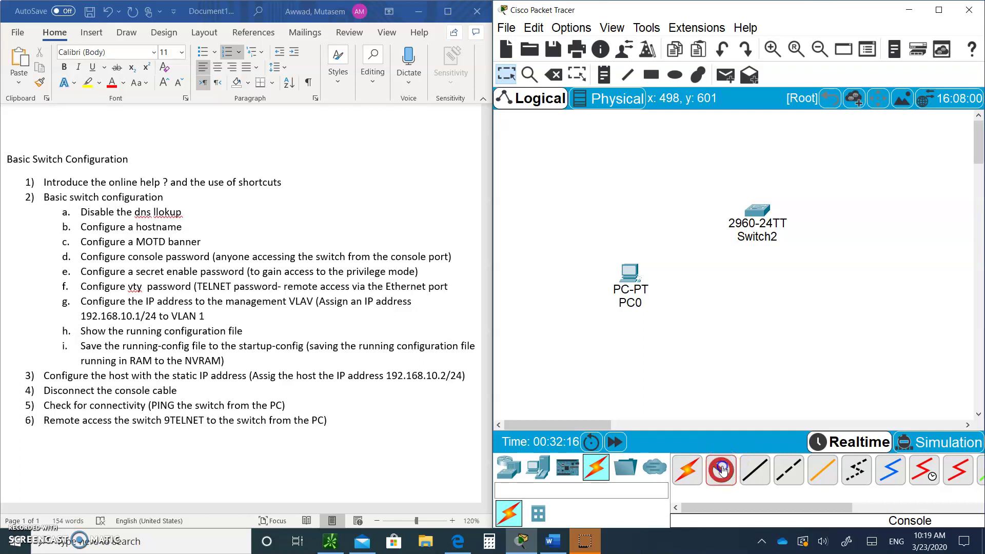
left_click(628, 273)
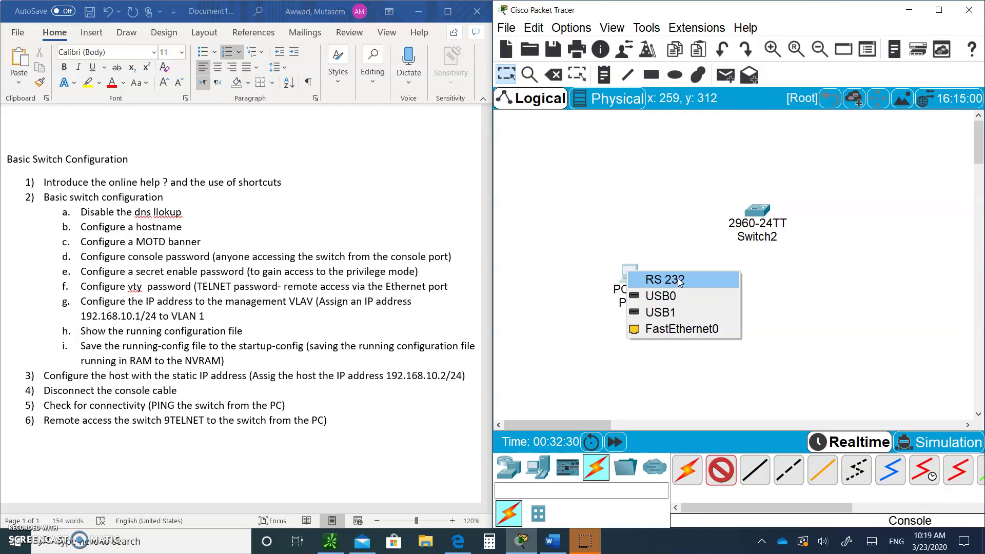
left_click(679, 282)
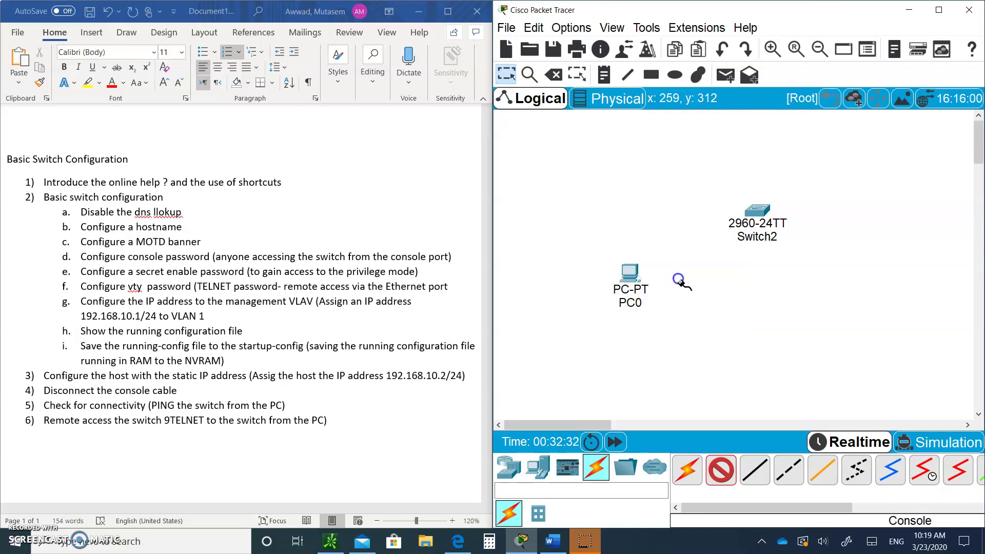
left_click(759, 205)
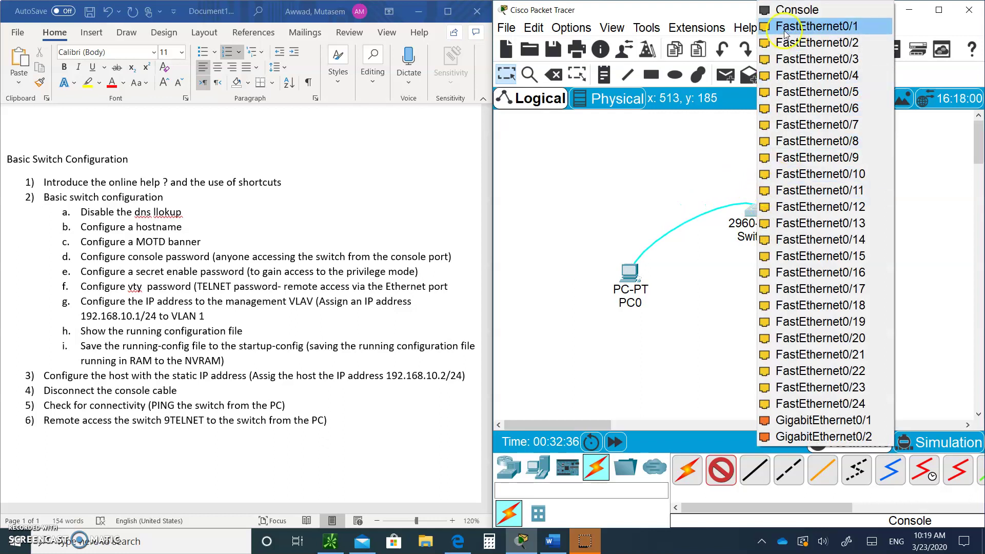
left_click(793, 12)
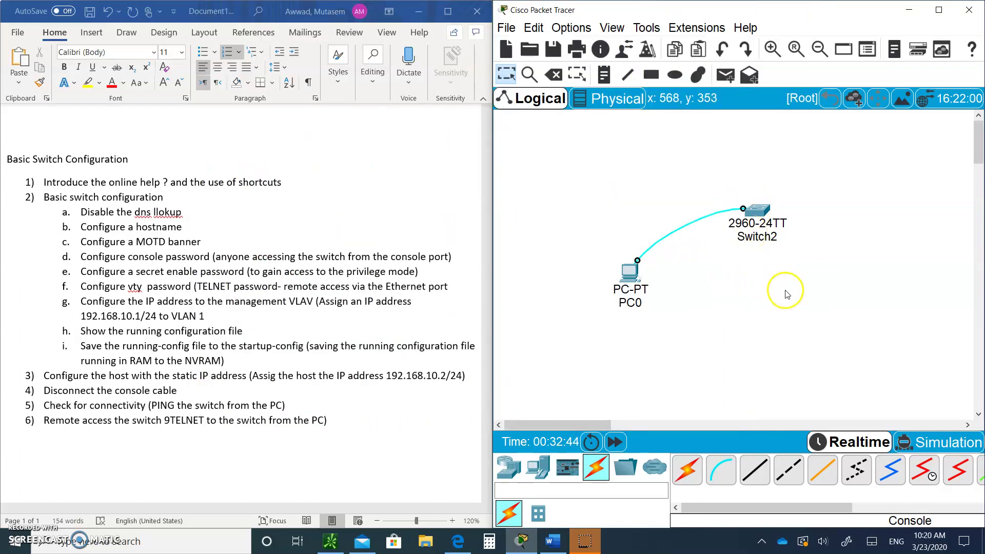
- Widen PC0's window and start its Desktop Terminal with the default connection settings
left_click(622, 298)
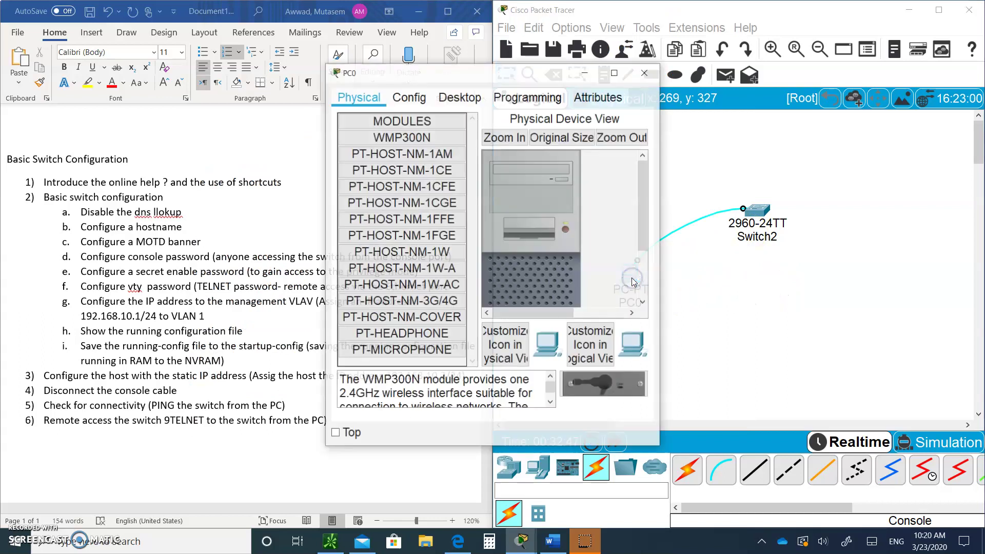
left_click(663, 240)
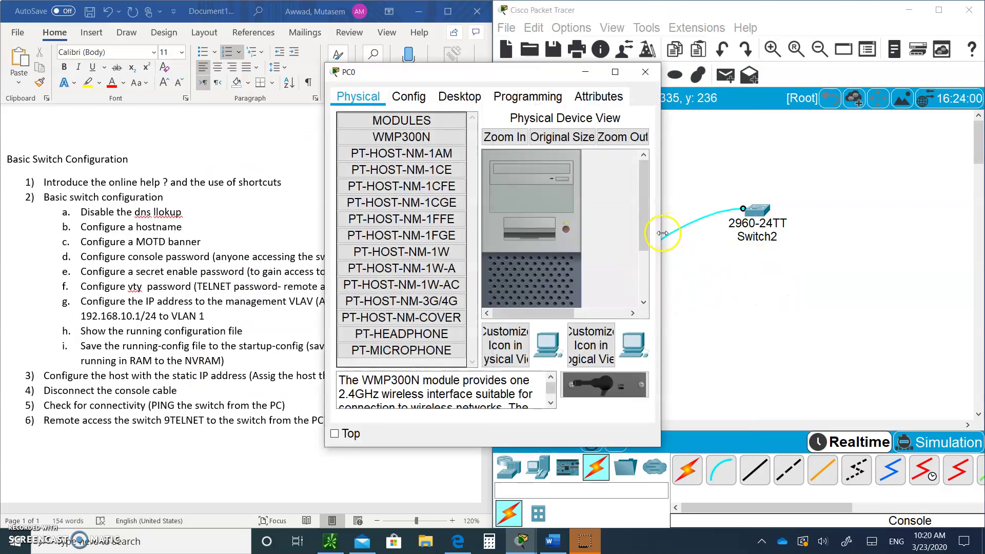
left_click_drag(664, 239, 772, 240)
left_click(458, 98)
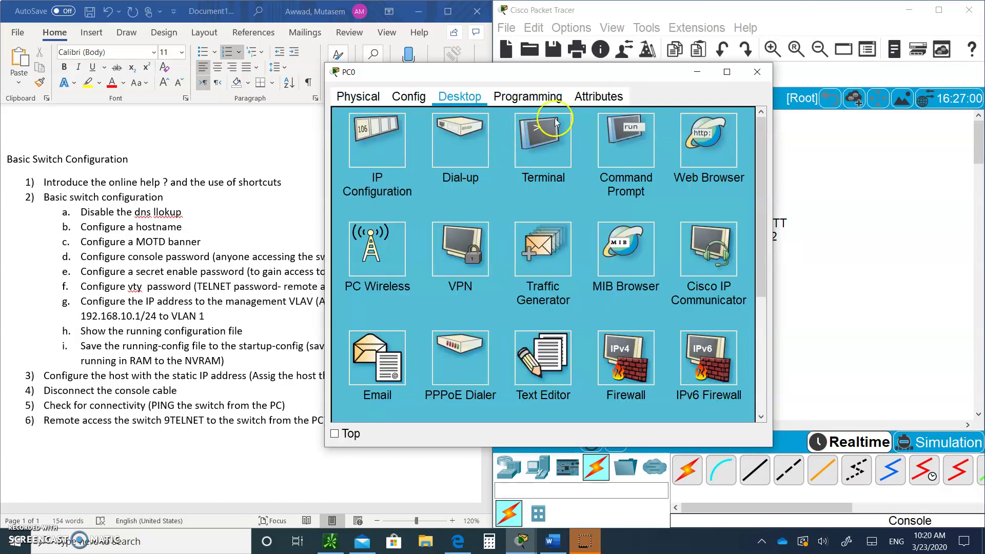
left_click(534, 154)
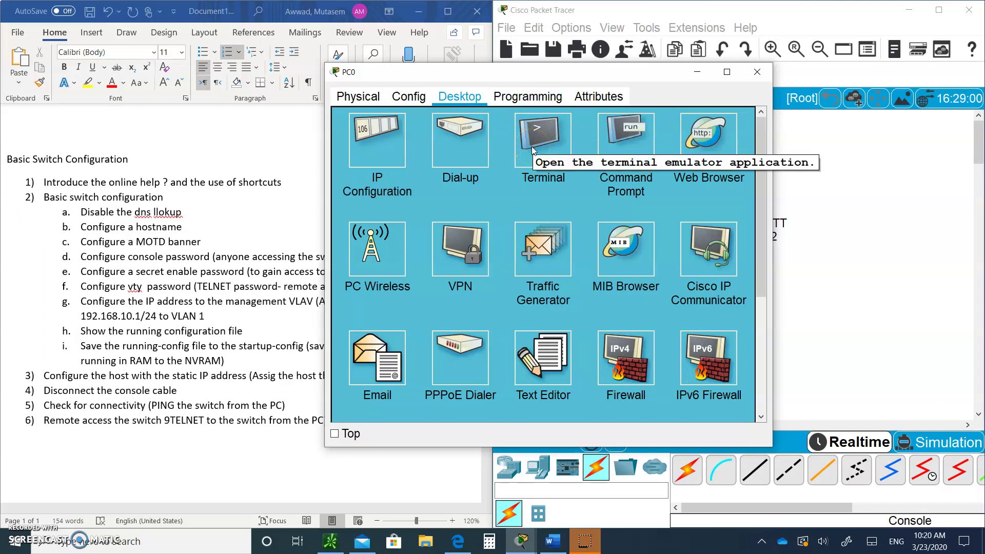
left_click(532, 150)
left_click(729, 260)
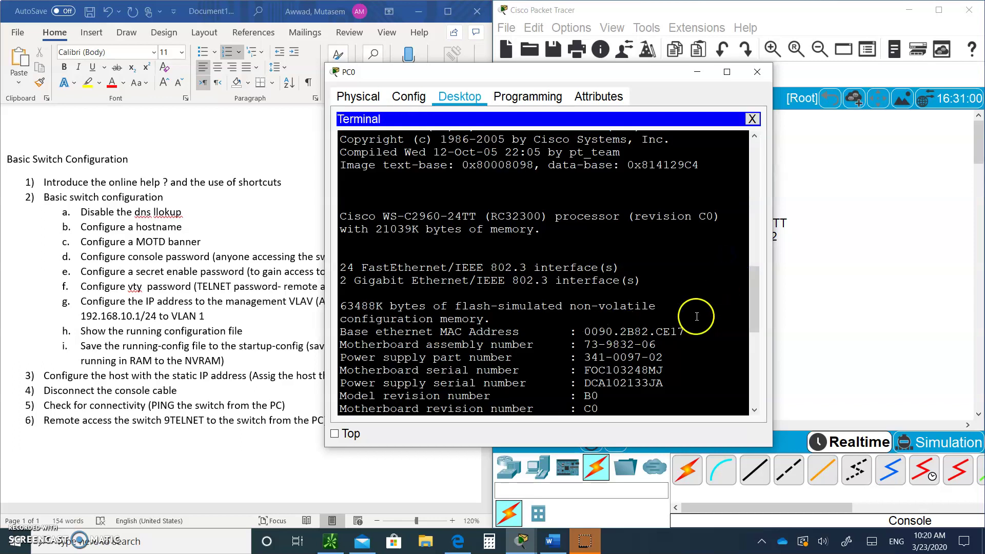
- Press Enter in the terminal to wake the switch console at the Switch> prompt
left_click_drag(754, 287, 756, 403)
left_click(399, 401)
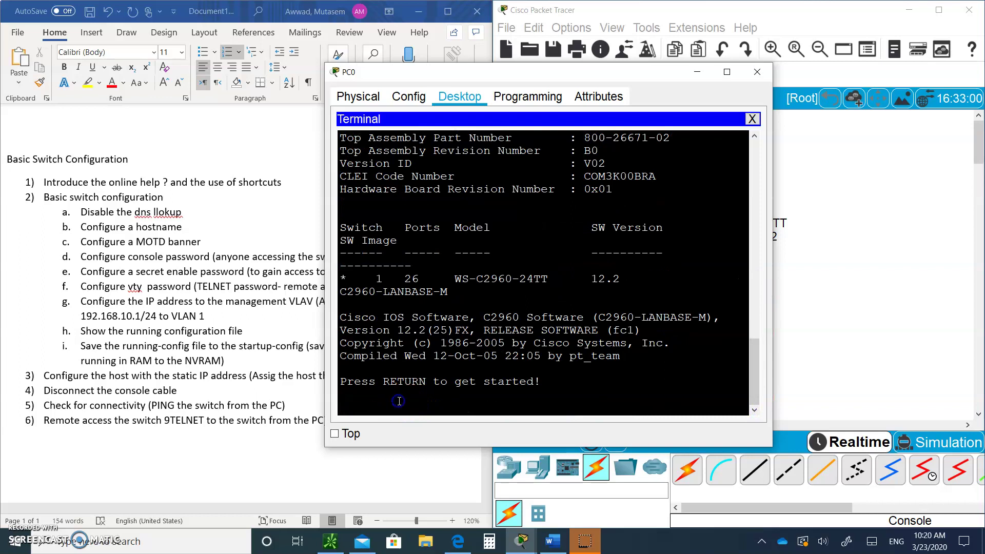
key("Return")
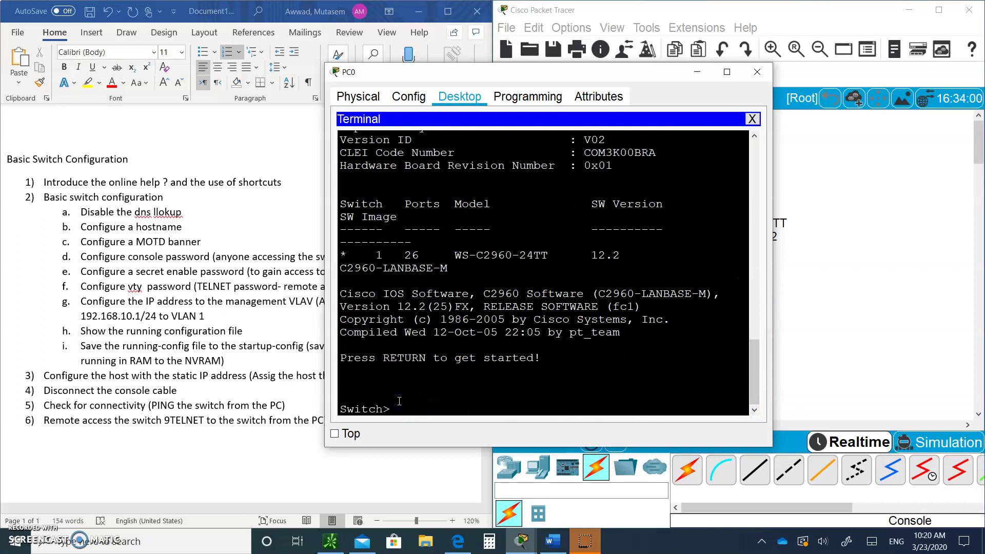
left_click_drag(531, 76, 663, 56)
- At Switch>, list user-mode commands with ?, enter privileged mode with enable, then exit
left_click(544, 369)
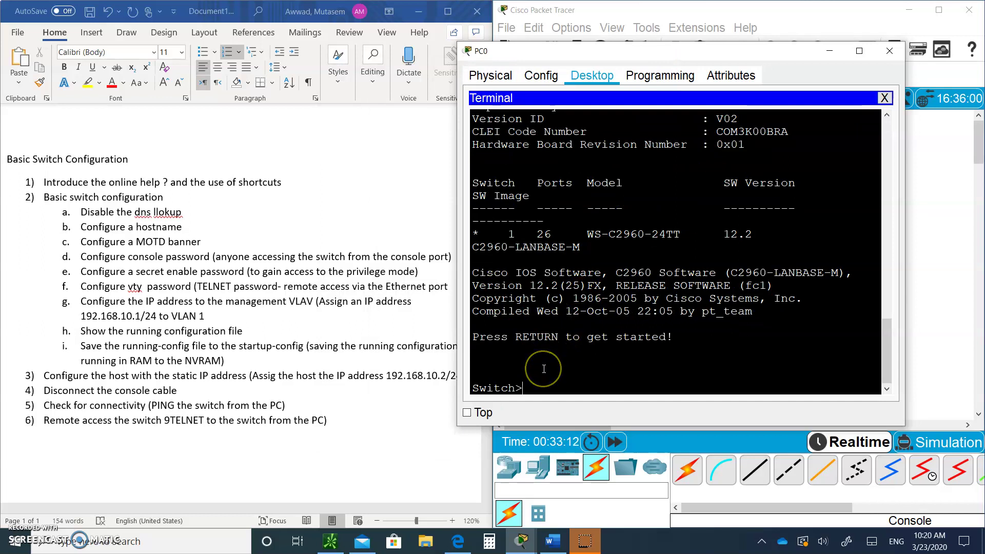
type("?")
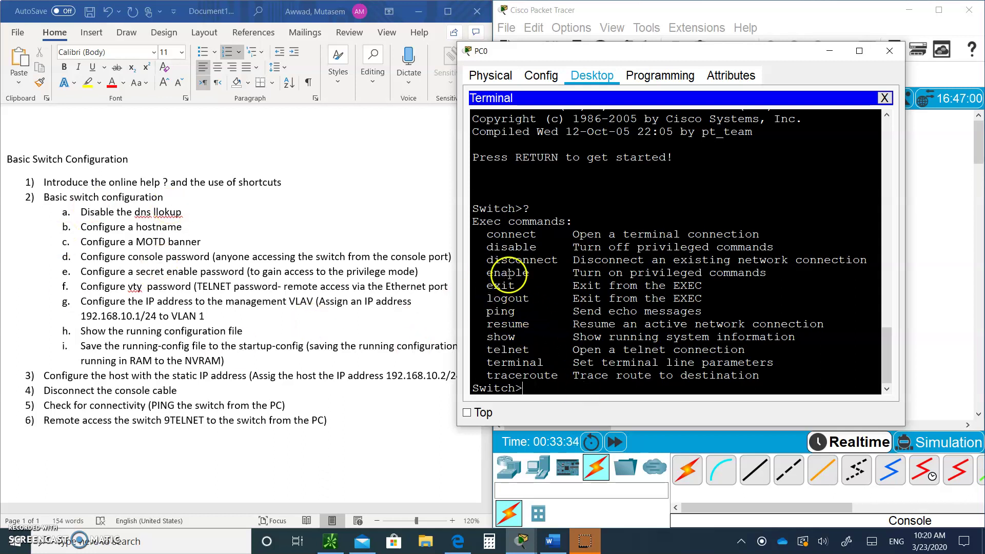
type("ena")
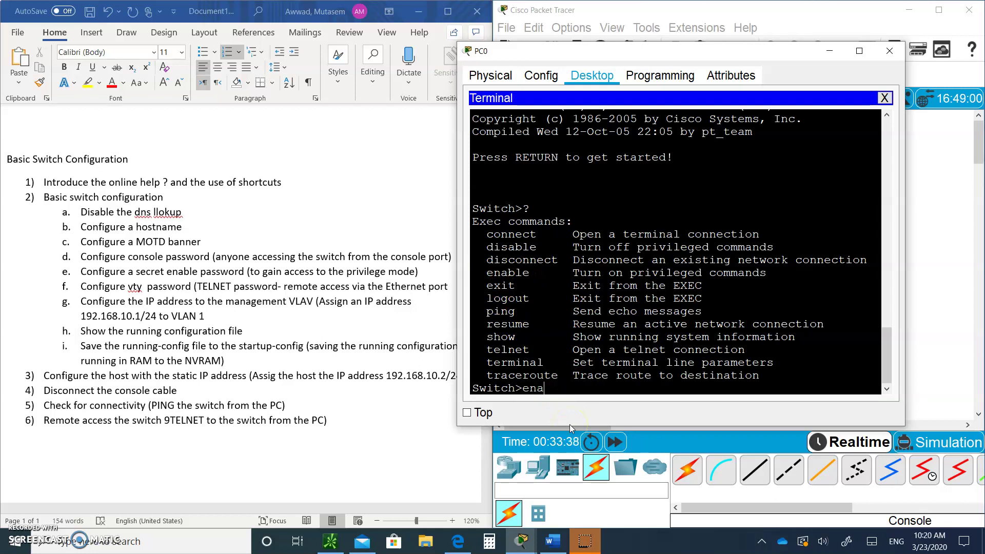
type("ble")
key("Return")
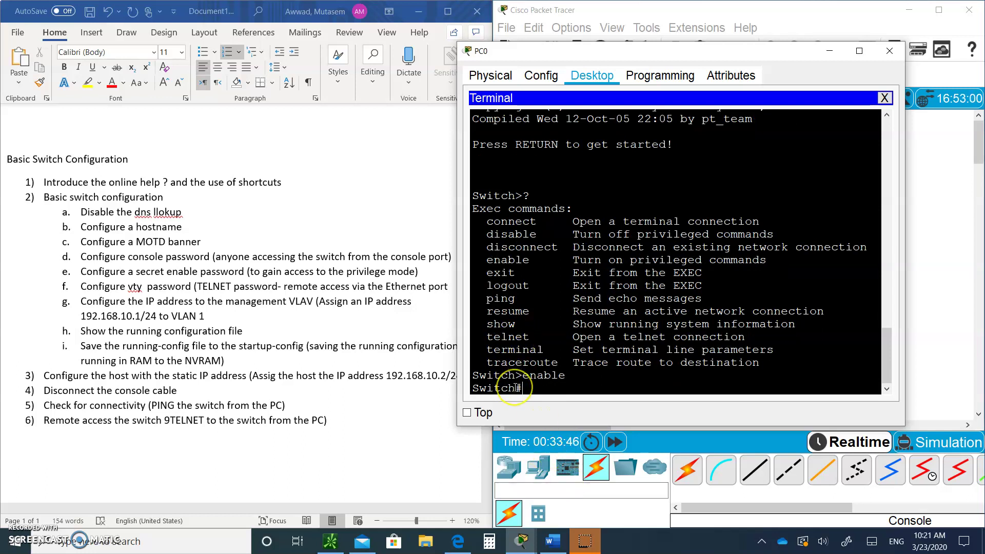
left_click_drag(515, 388, 523, 388)
key("Return")
key("Return")
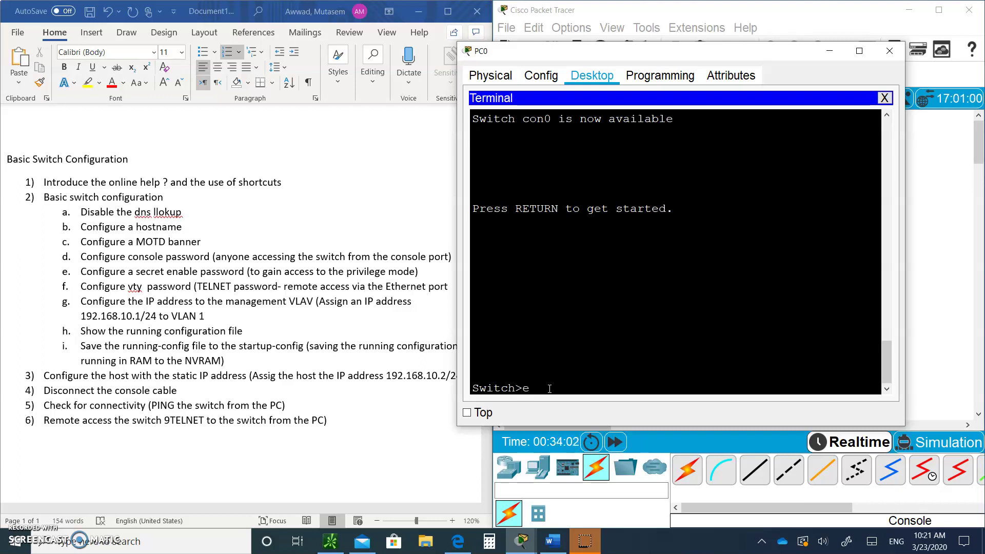
- Submit the ambiguous e, list user-mode commands with ?, then reach Switch# using en
key("Return")
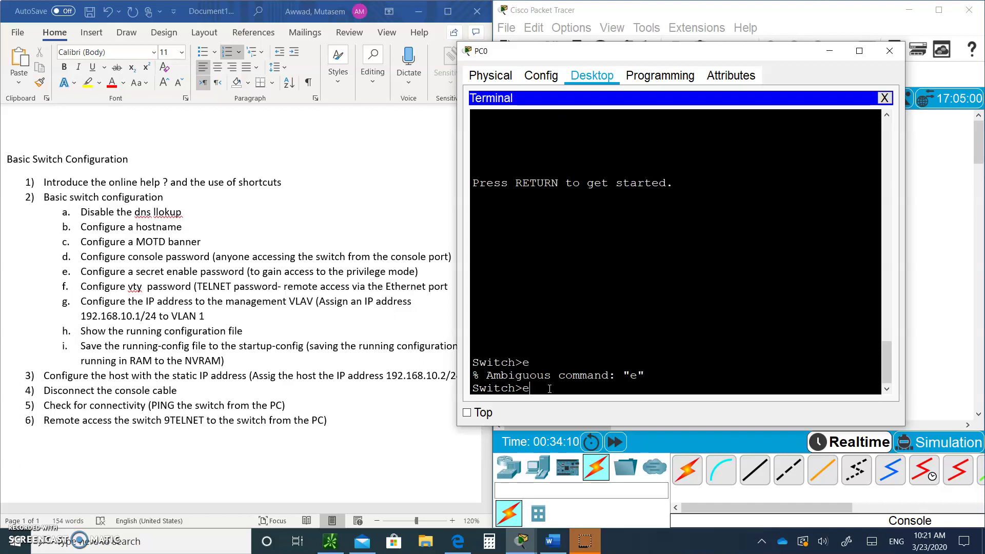
key("BackSpace")
type("?")
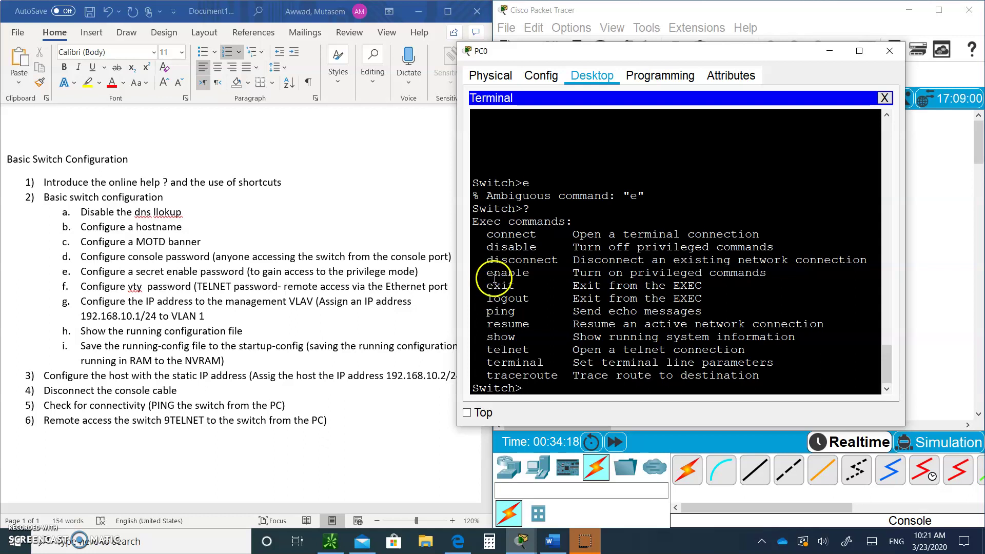
type("e")
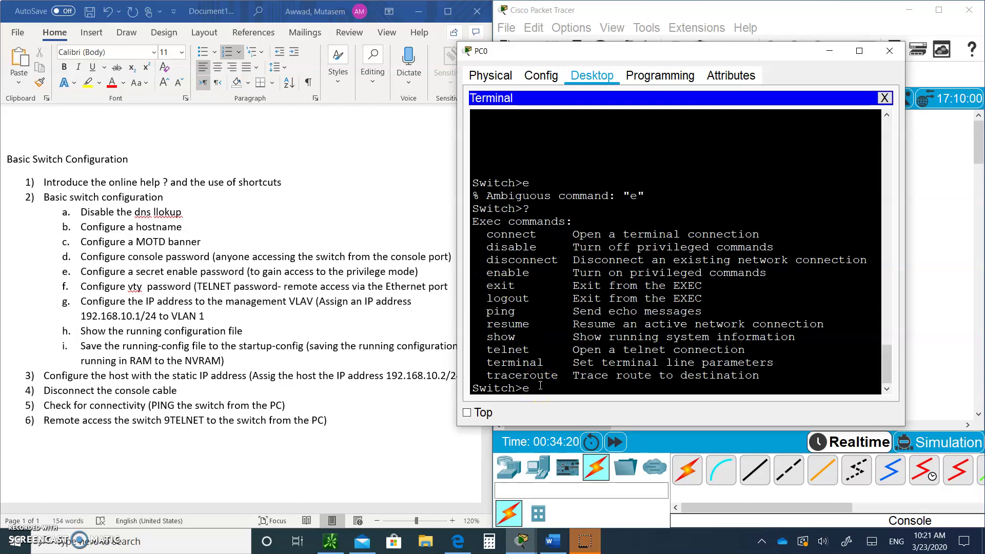
type("n")
key("Return")
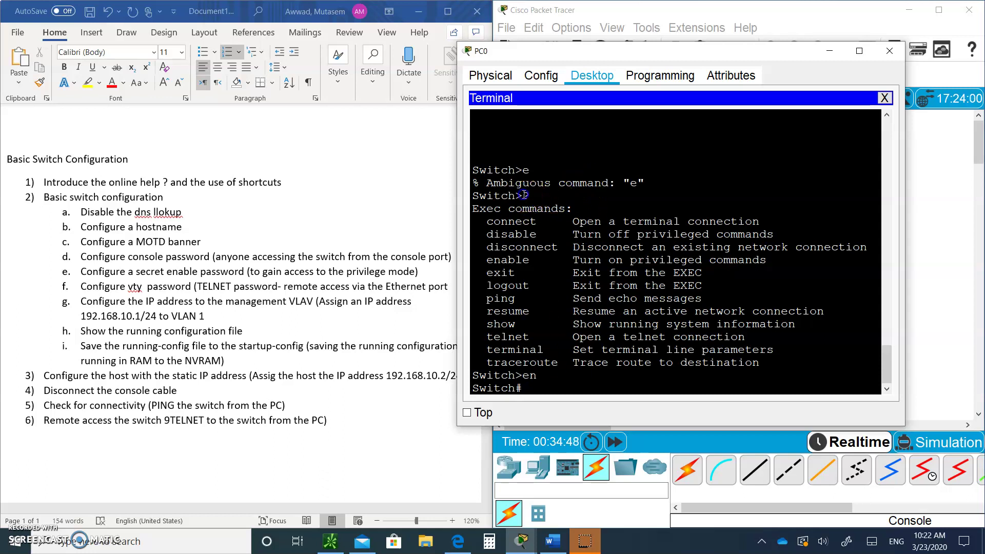
left_click_drag(522, 195, 530, 195)
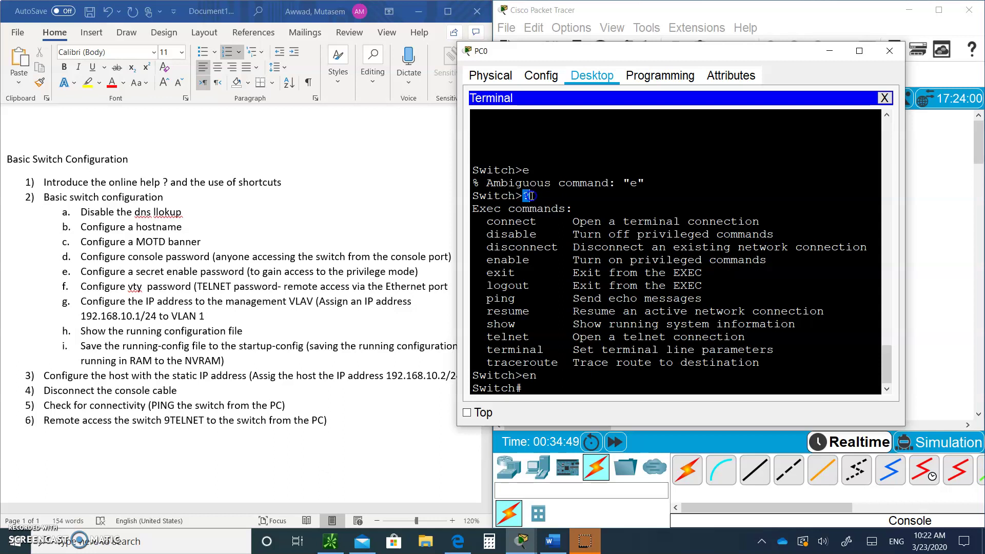
- Page through the privileged command list, then type cl? to show clear and clock
left_click(527, 386)
type("?")
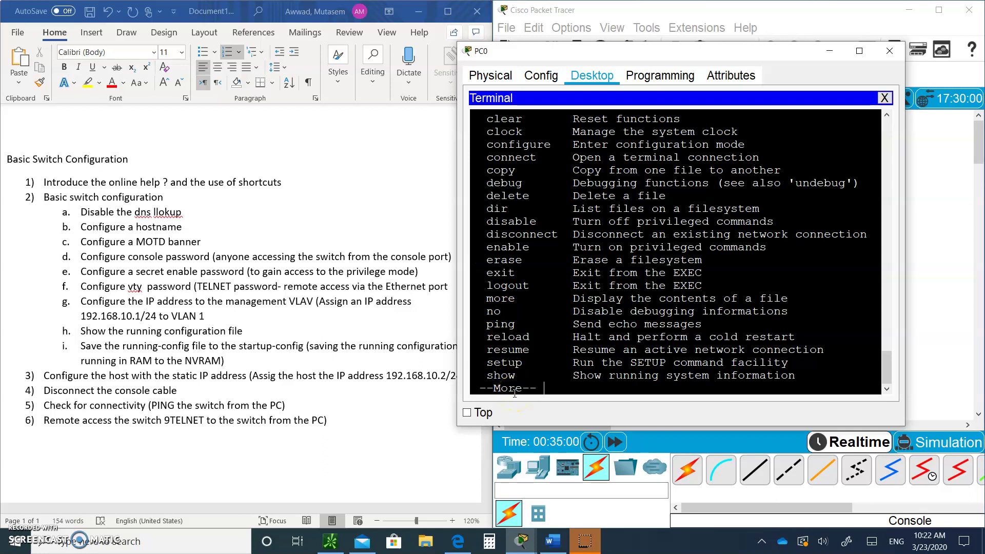
key("space")
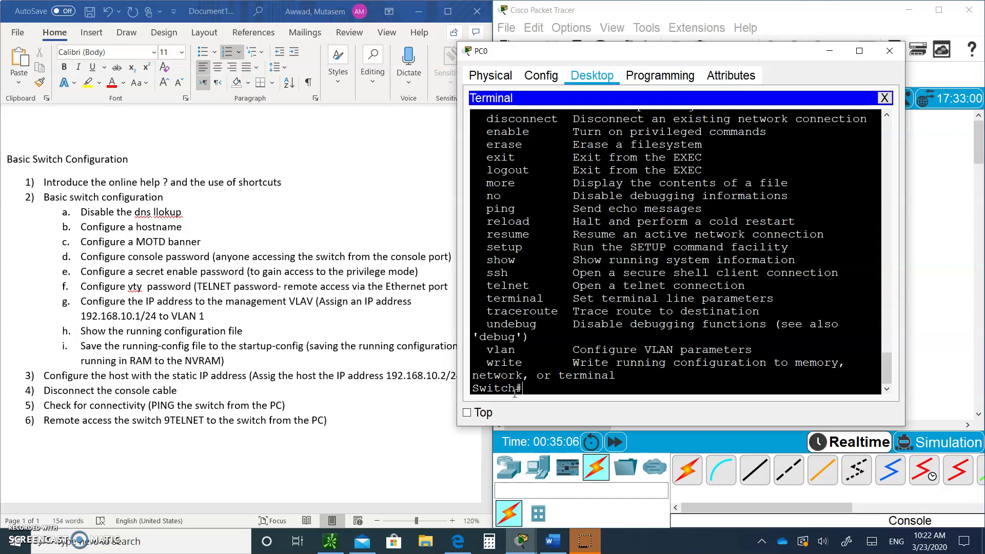
type("l")
type("?")
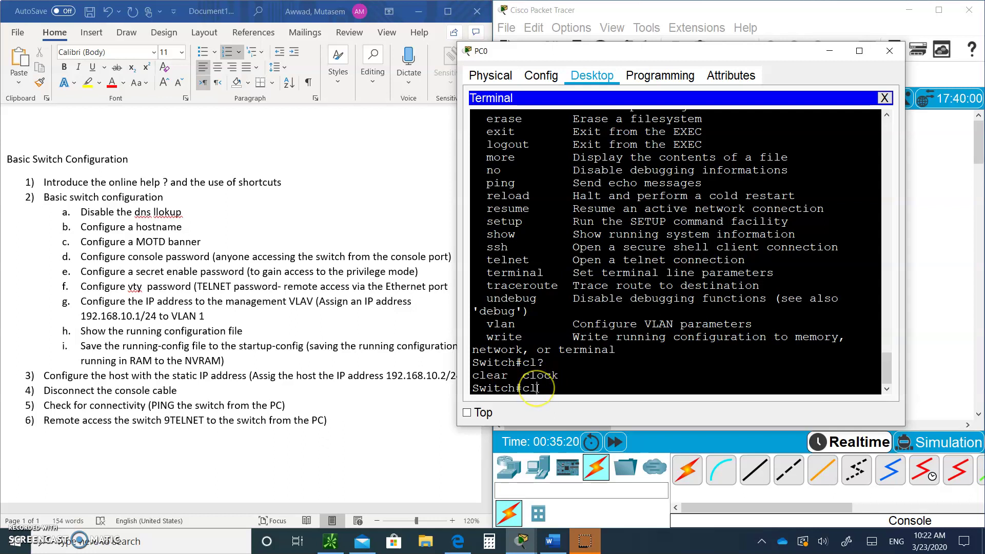
- Using ? help along the way, run clock set 10:23:00 March 23 2020
type("ock")
left_click(725, 384)
type("?")
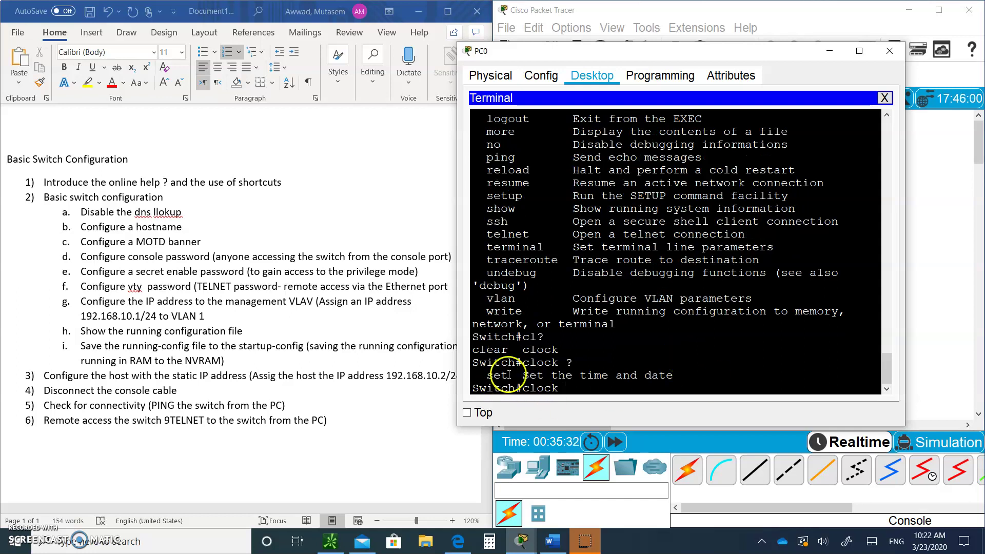
mouse_move(507, 373)
left_mouse_down()
mouse_move(485, 375)
mouse_move(515, 375)
left_mouse_up()
type("set ?")
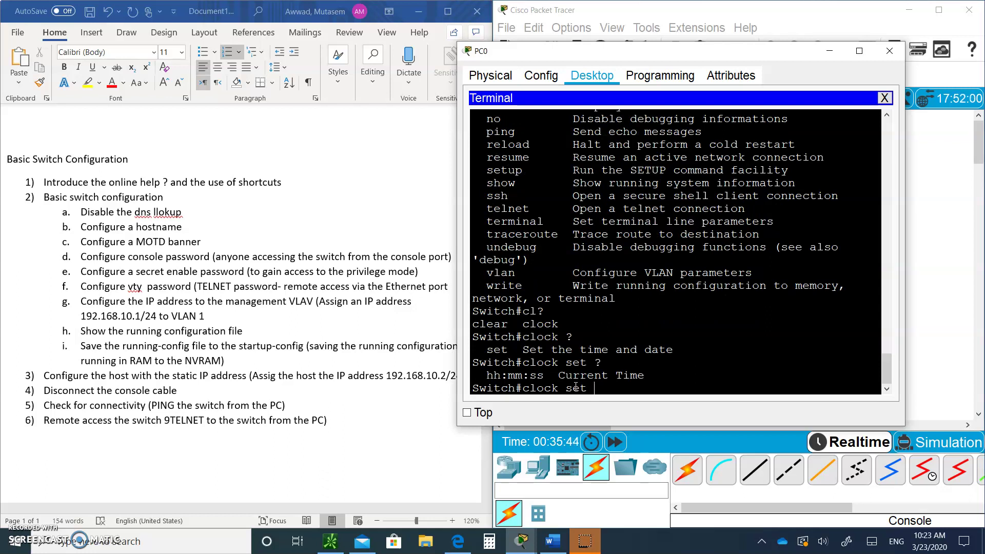
type("10:23:00 ?")
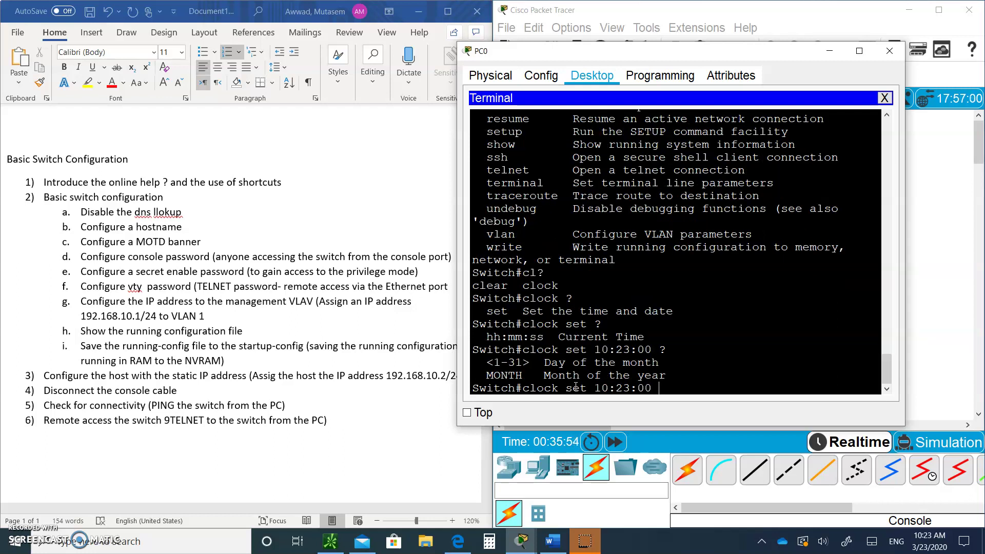
type("March ?")
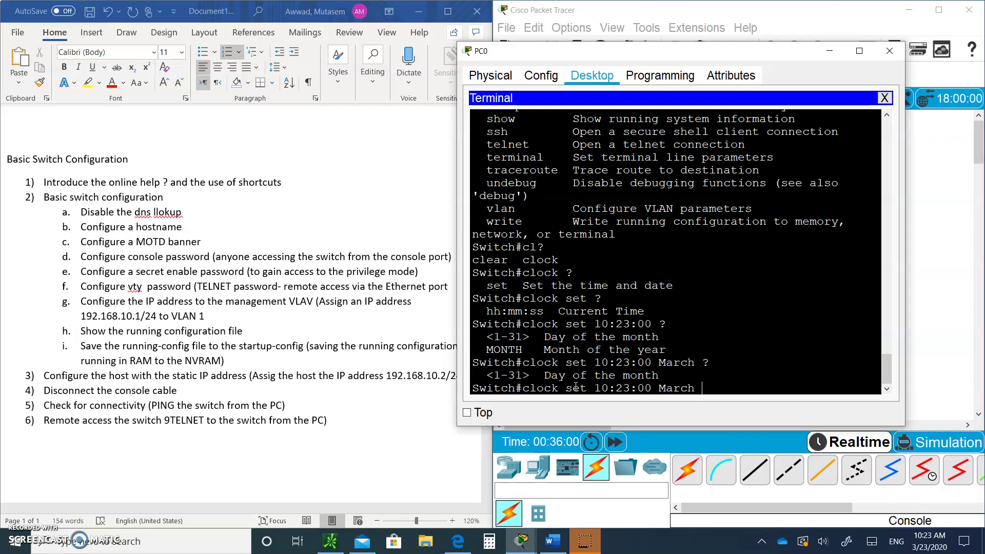
type("23")
type(" ?")
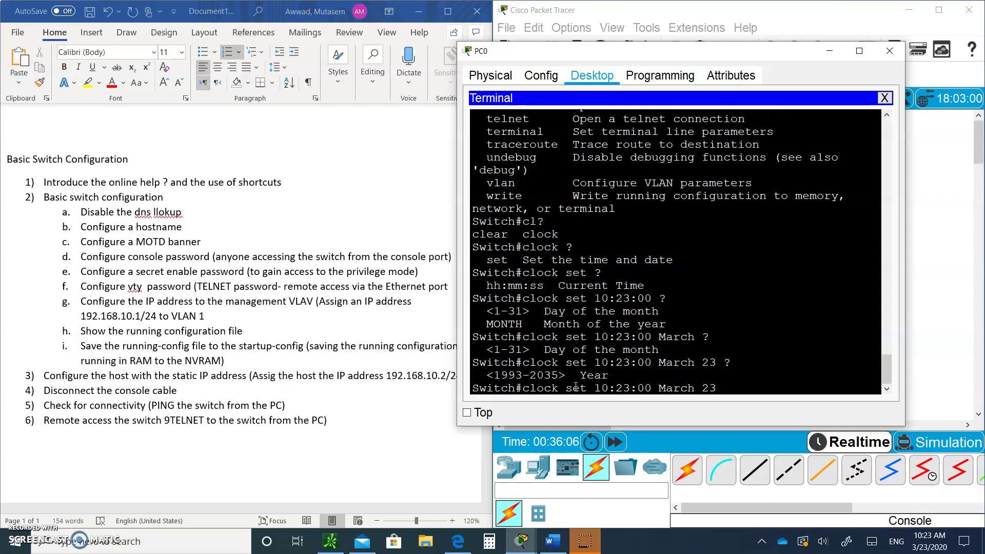
type("2020?")
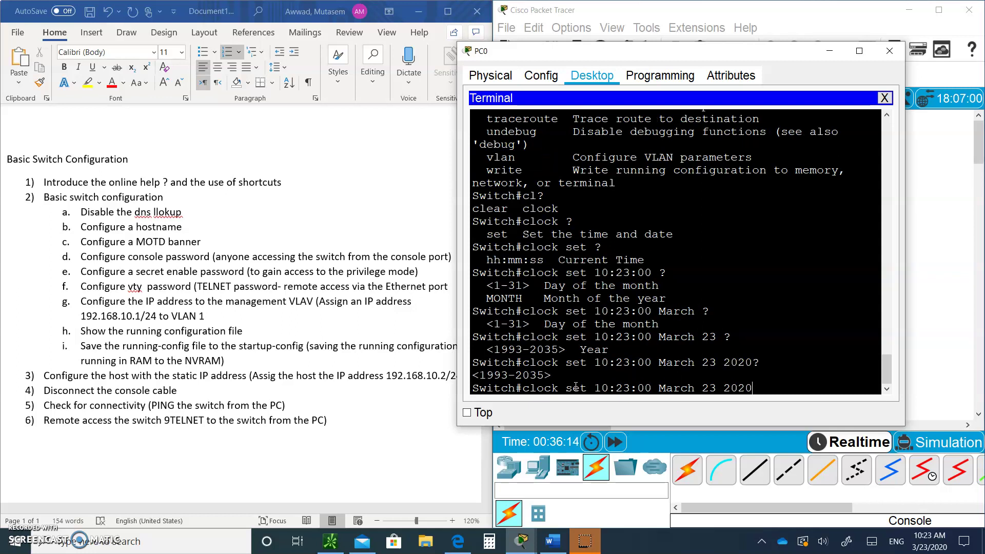
type(" ?")
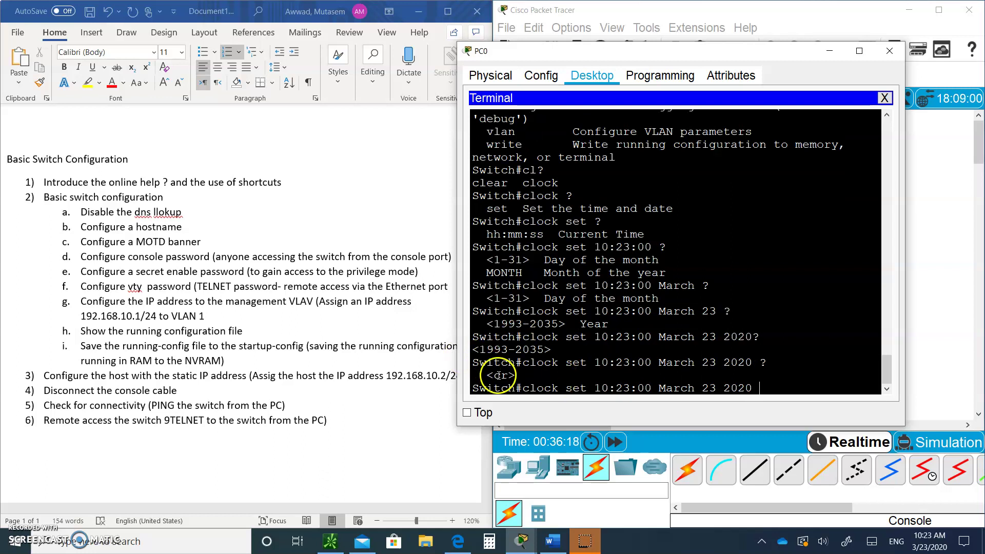
key("Return")
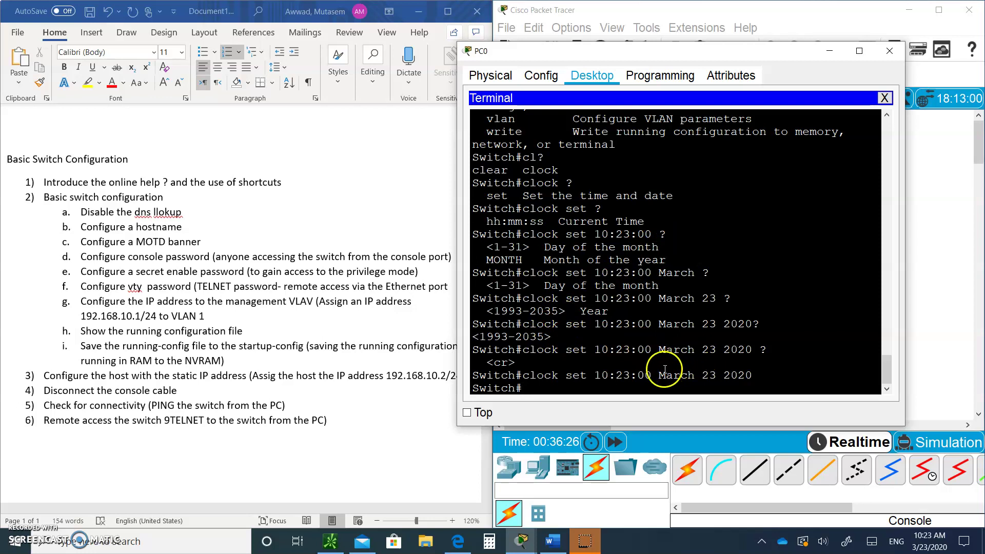
- Page through the ? command list, then exit the privileged console session
type("?")
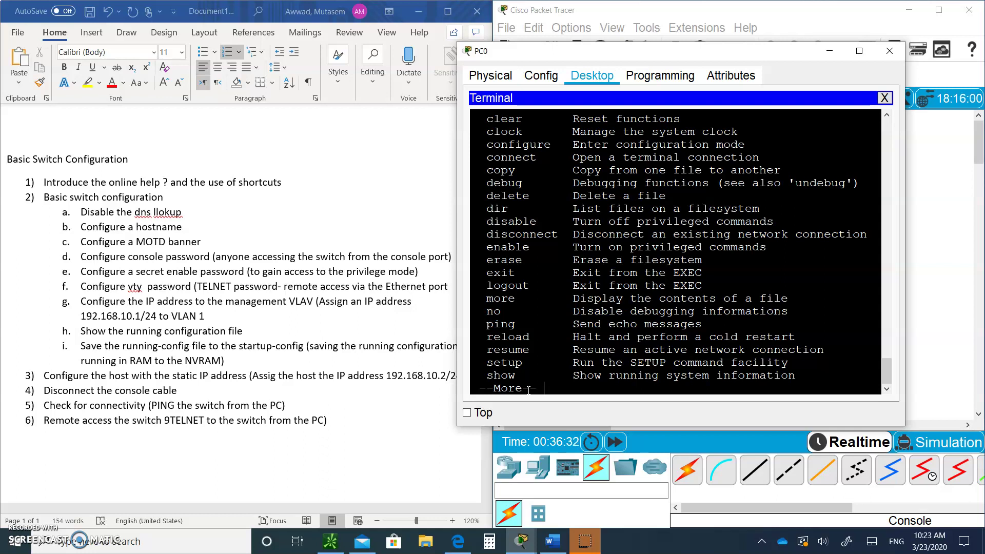
key("space")
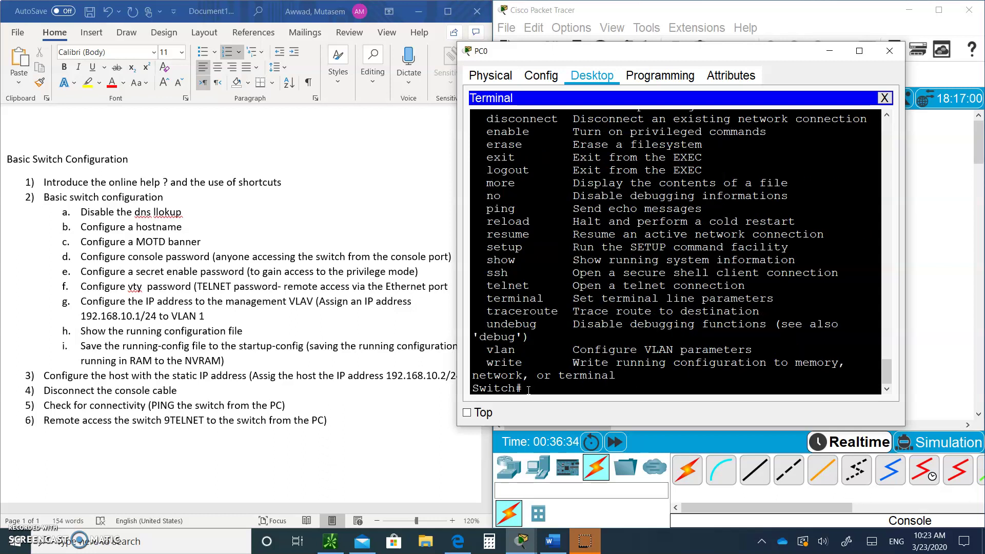
key("Return")
type("exit")
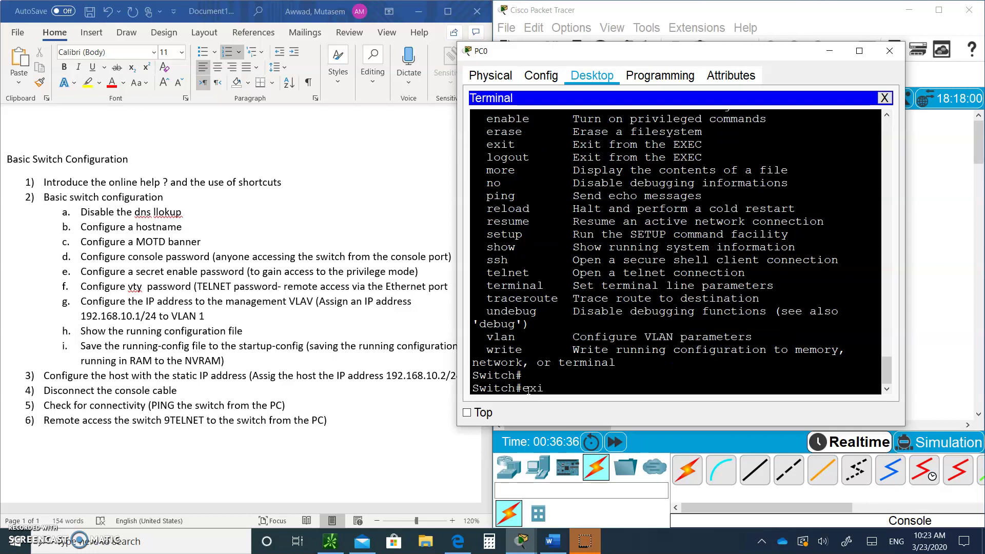
key("Return")
- Type clock at Switch> to trigger the DNS lookup error, then enter privileged mode with en
key("Return")
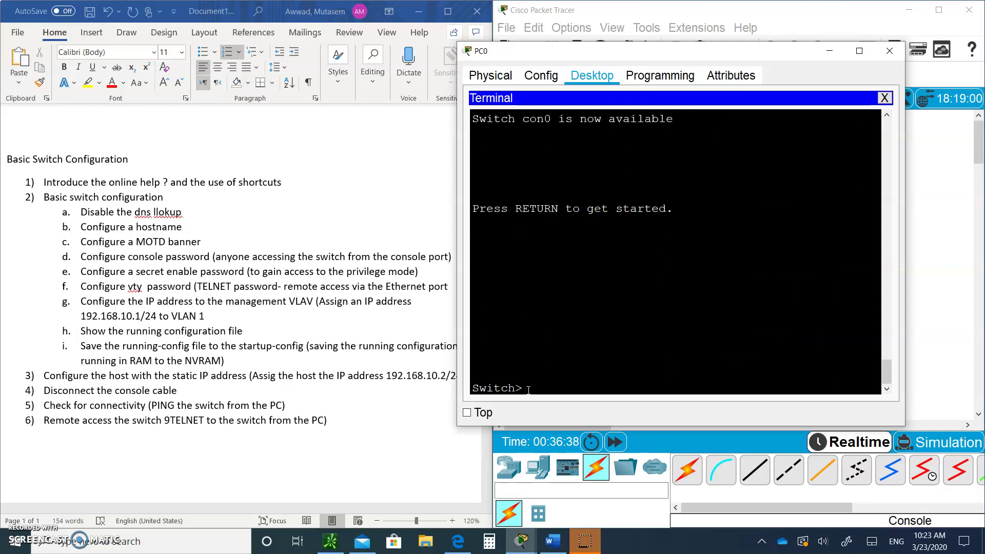
type("clock")
key("Return")
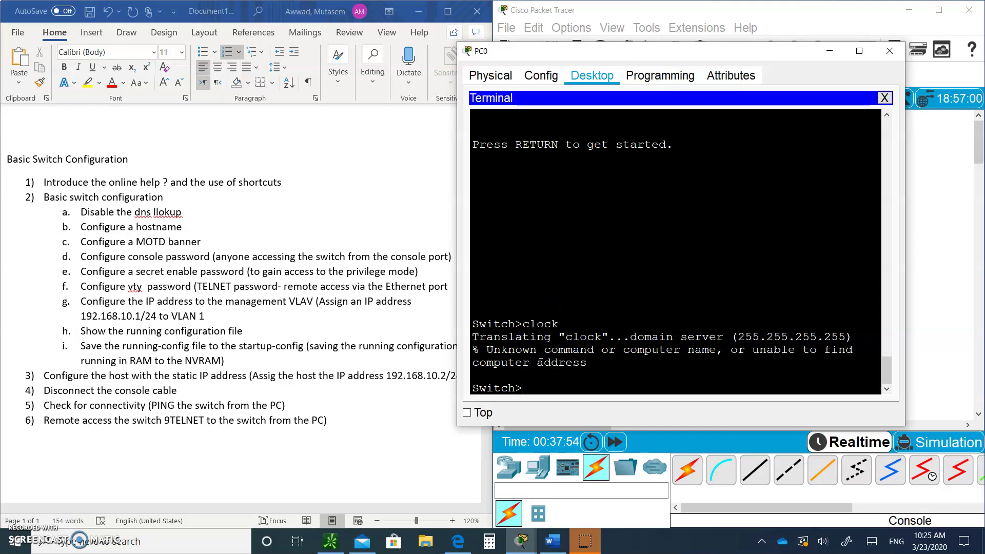
key("Return")
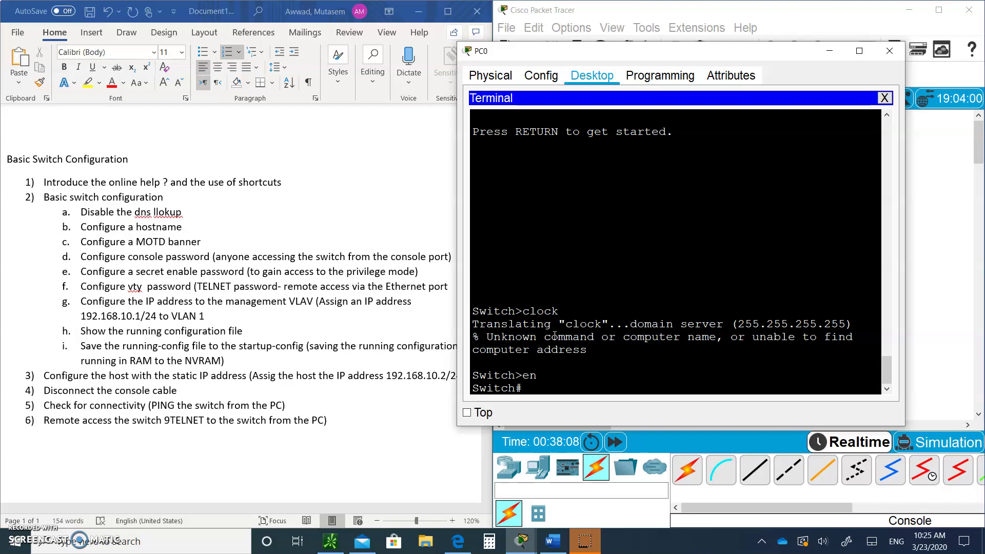
- Enter global configuration with config t and run no ip domain lookup
left_click(136, 305)
type("config t")
key("Return")
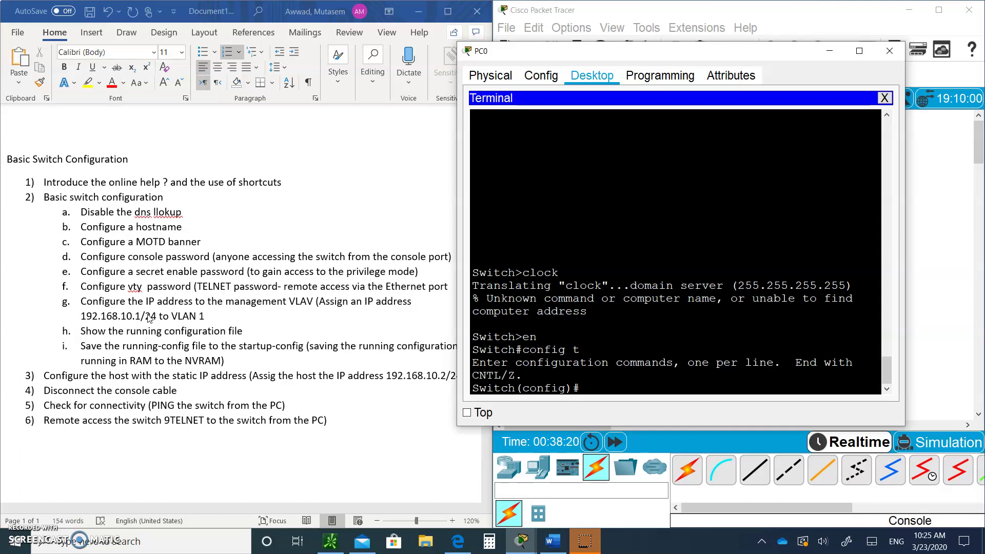
type("no ip domain lookup")
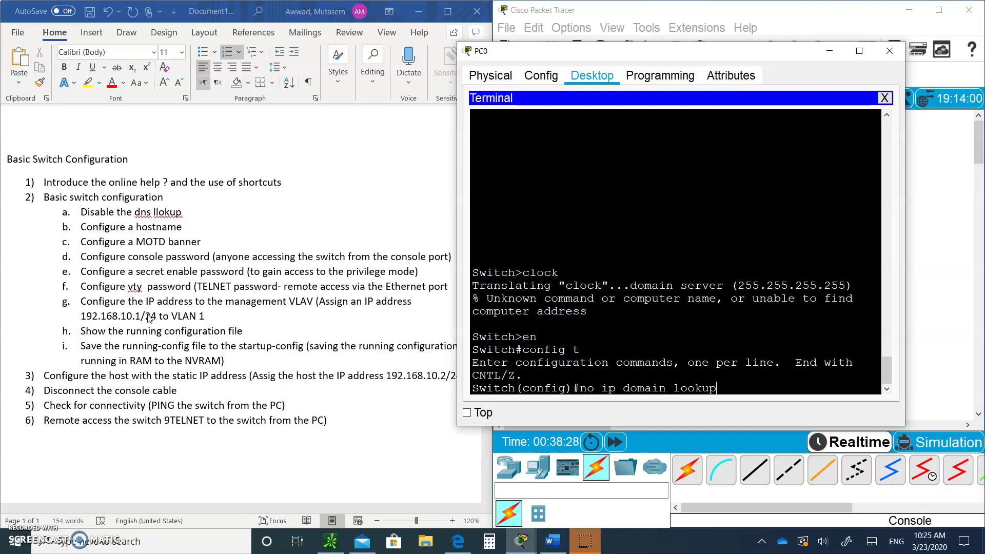
key("Return")
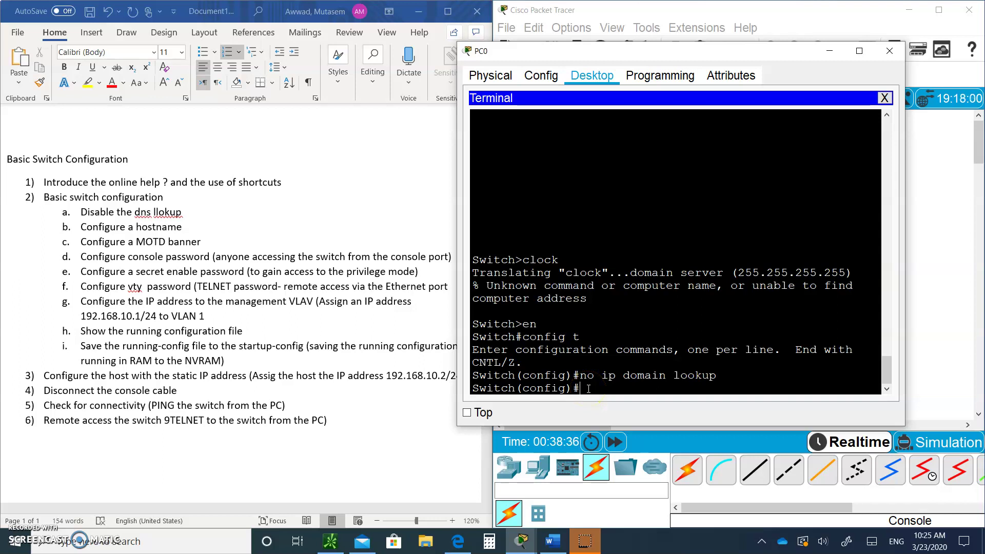
- Run hostname SW1, then banner motd "Authorized Users Only" at the config prompt
type("hostname")
left_click(748, 331)
type("SW1")
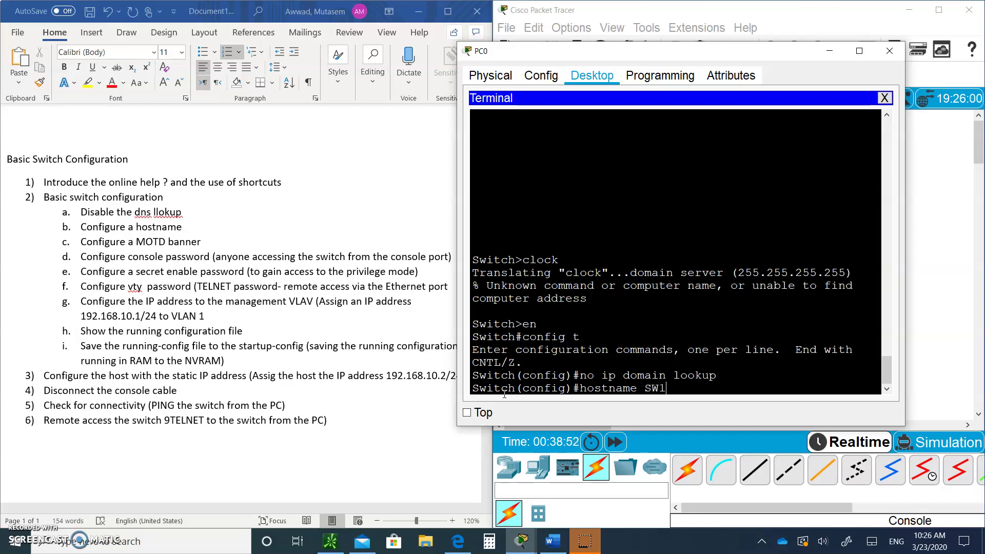
key("Return")
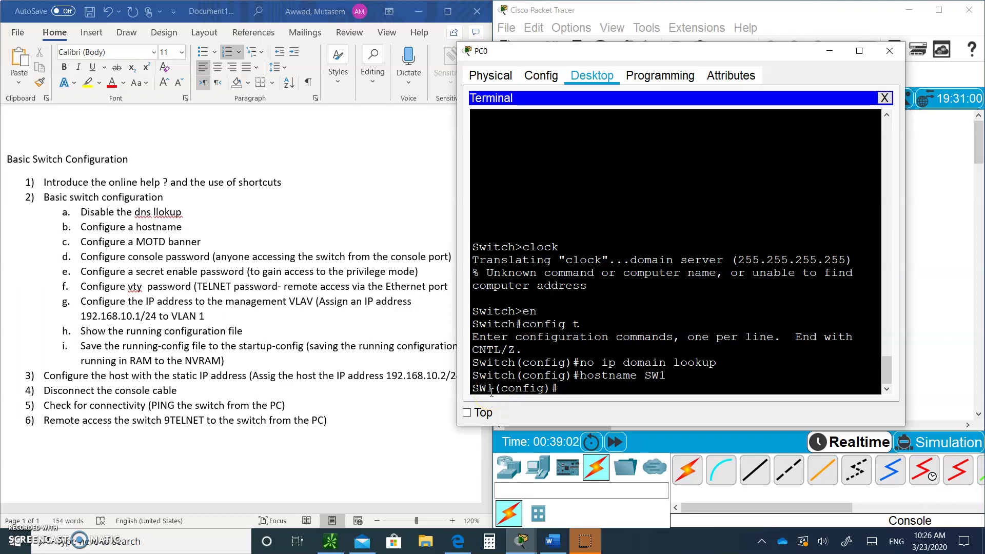
type("banner motd \"")
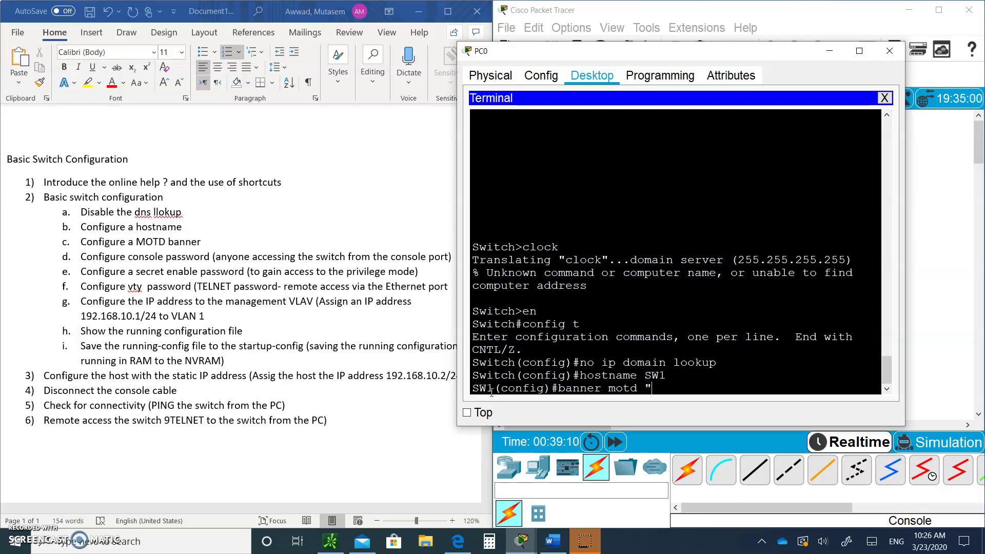
type("Authorized Us")
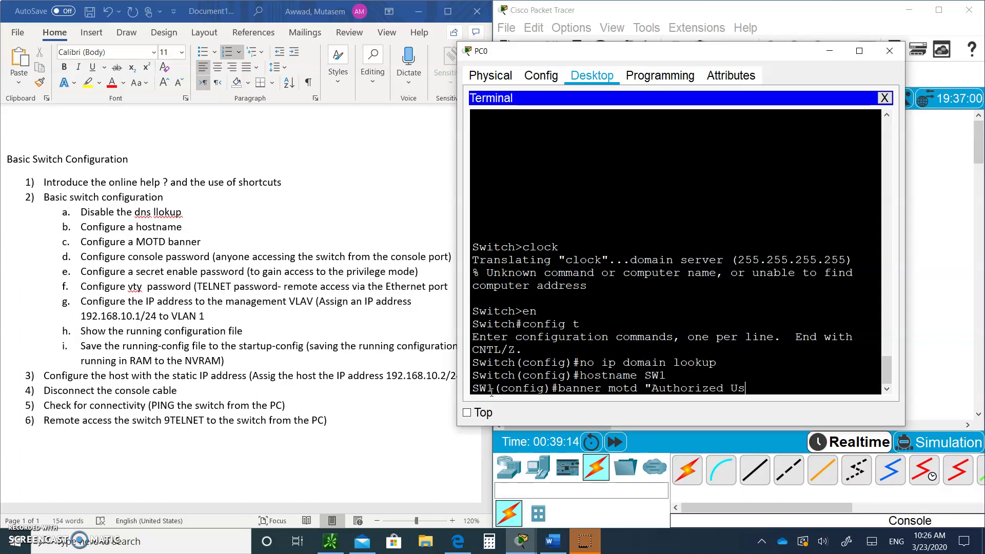
type("ers Only\"")
key("Return")
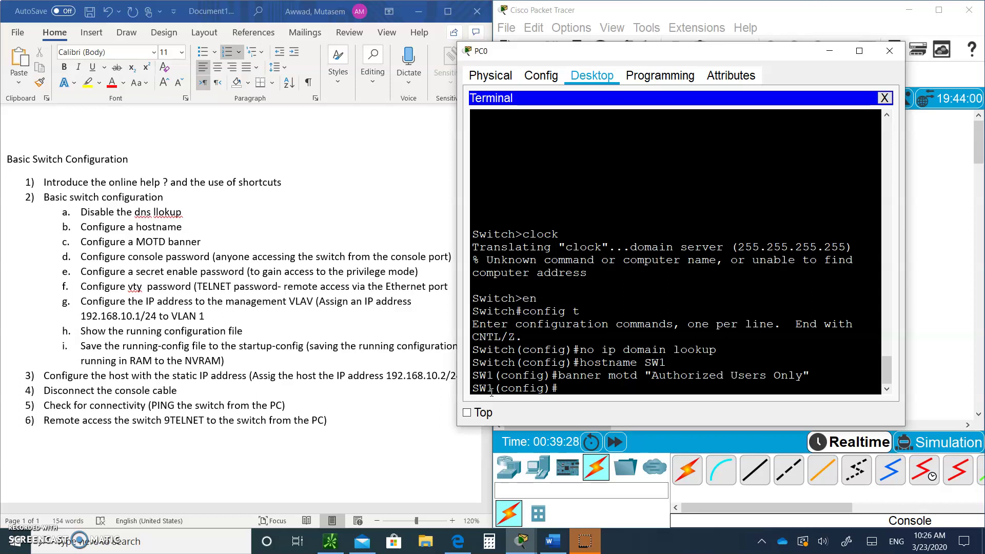
type("line console 0")
key("Return")
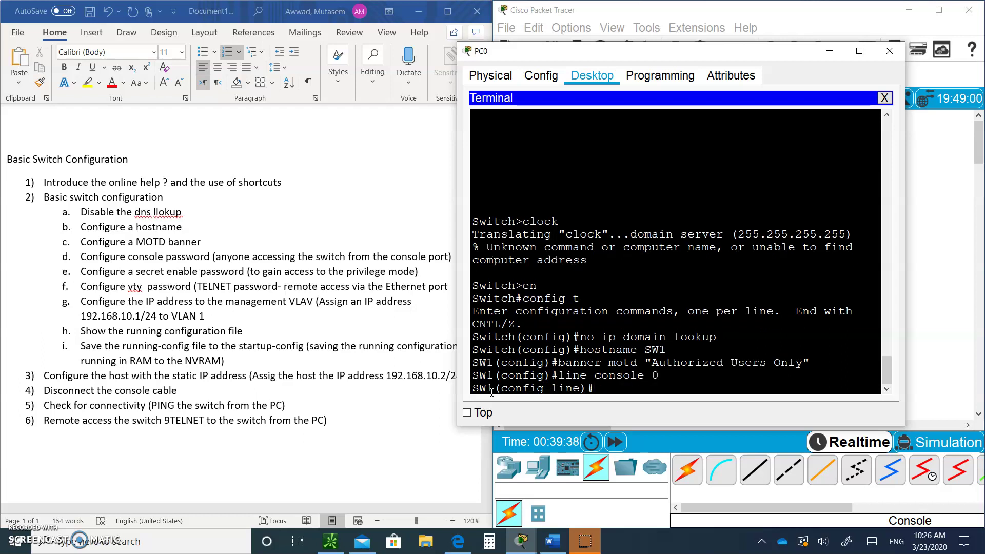
type("password cisco")
key("Return")
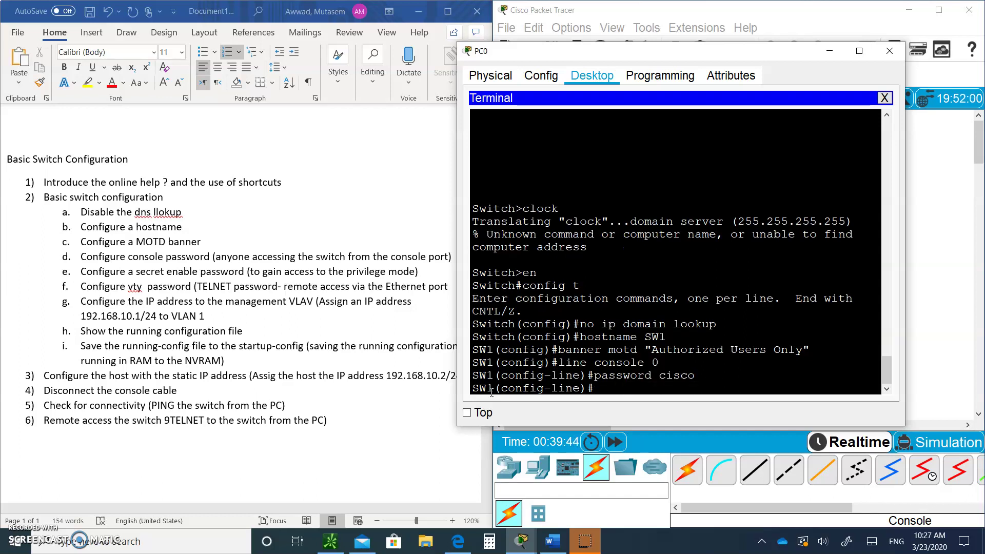
type("login")
key("Return")
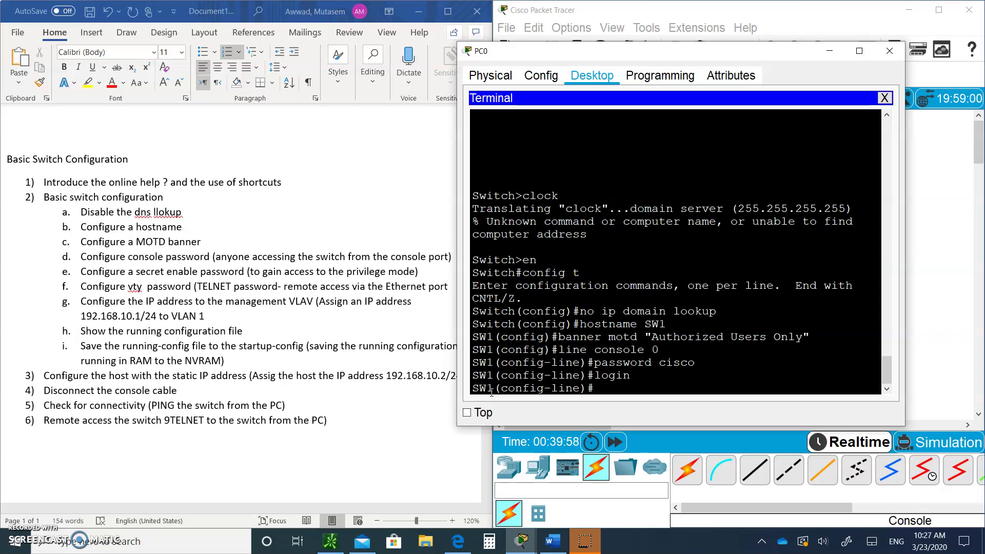
type("exit")
key("Return")
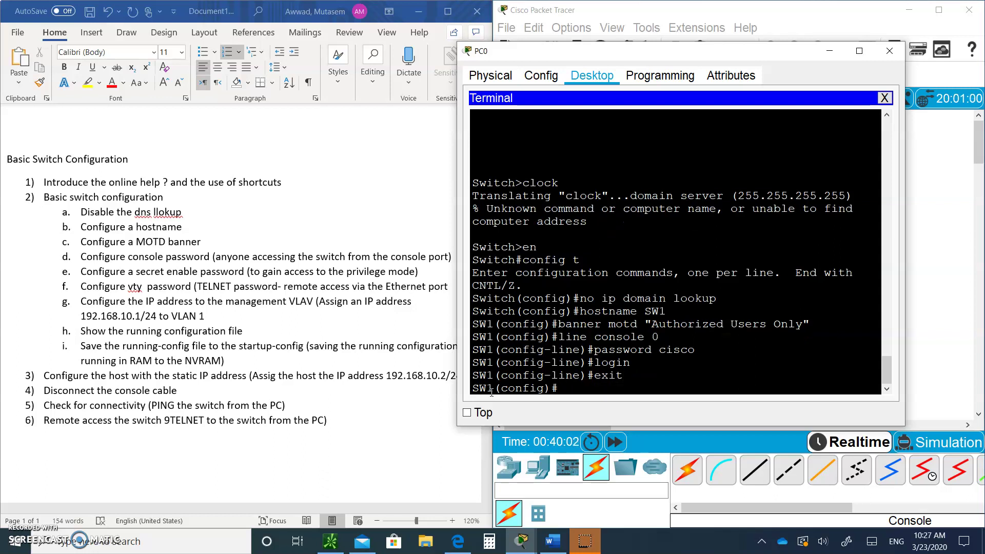
type("enable secret cisco1")
key("Return")
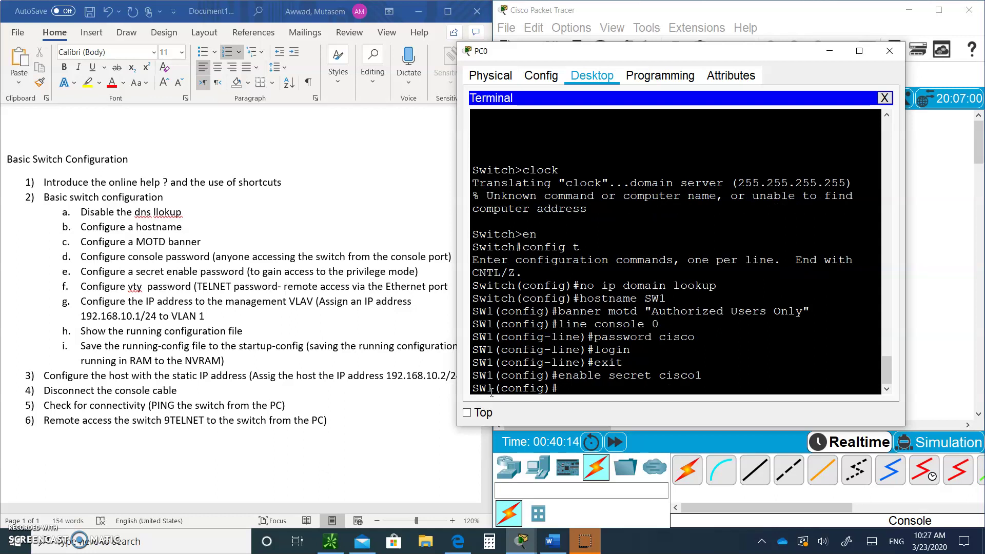
type("line vty 0 15")
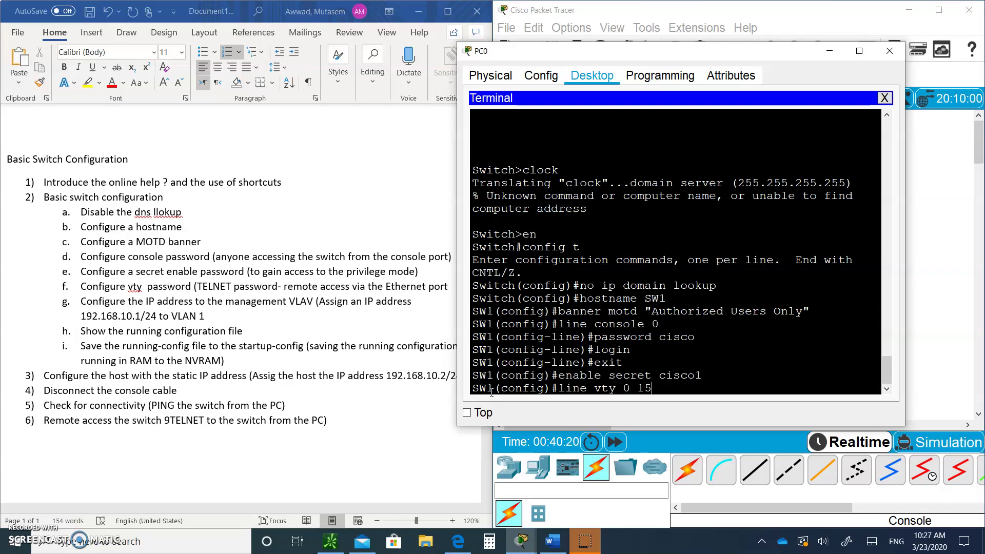
key("Return")
type("password")
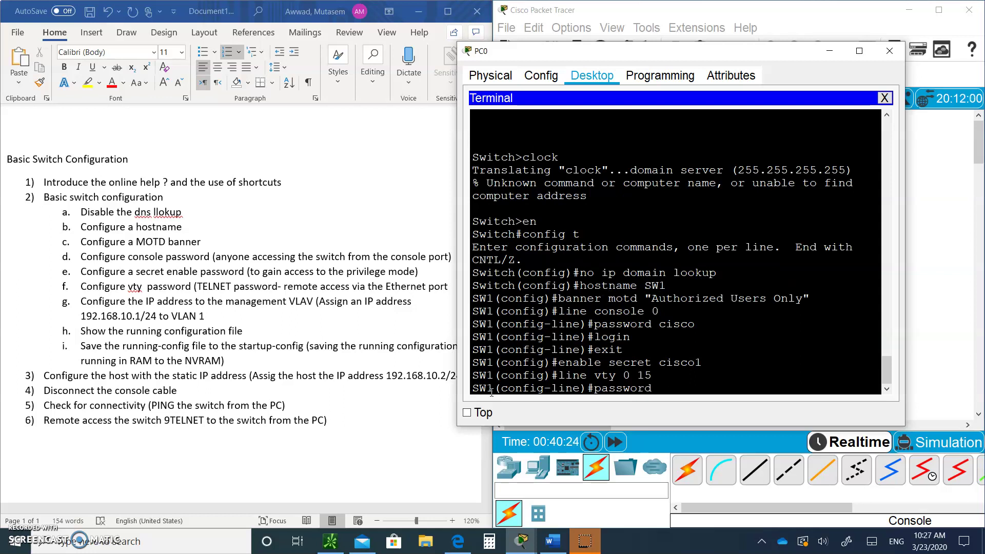
type(" cisco2")
key("Return")
type("log")
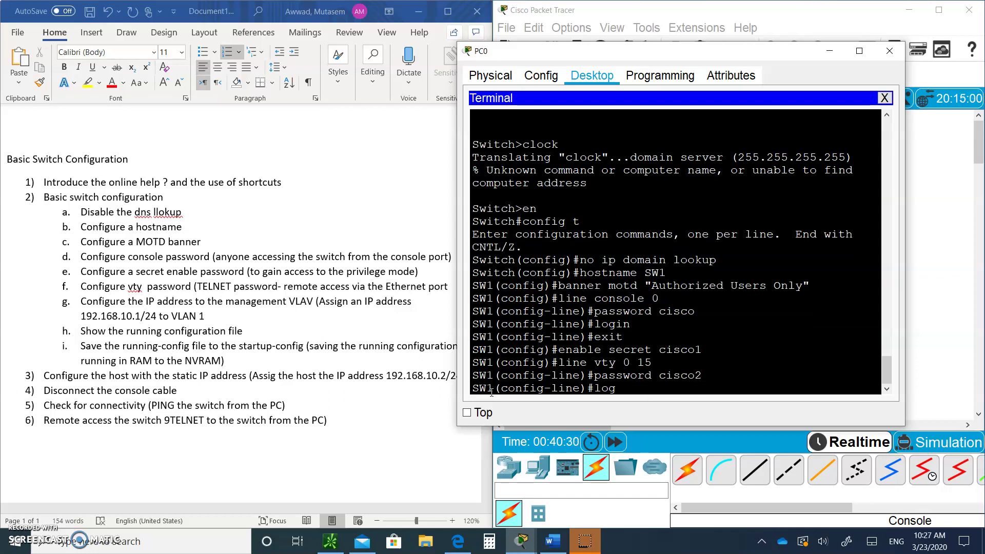
type("in")
key("Return")
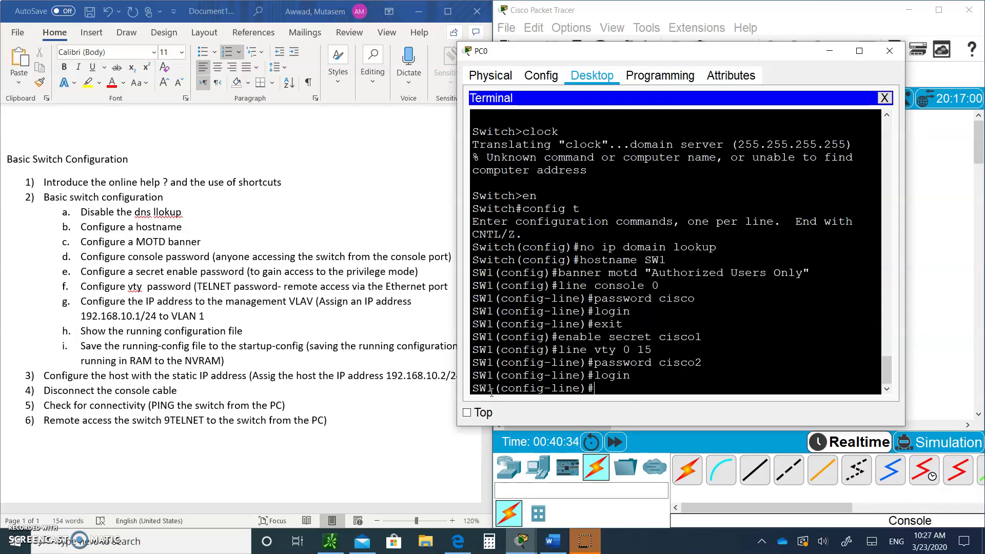
left_click(673, 53)
left_click_drag(672, 53, 758, 60)
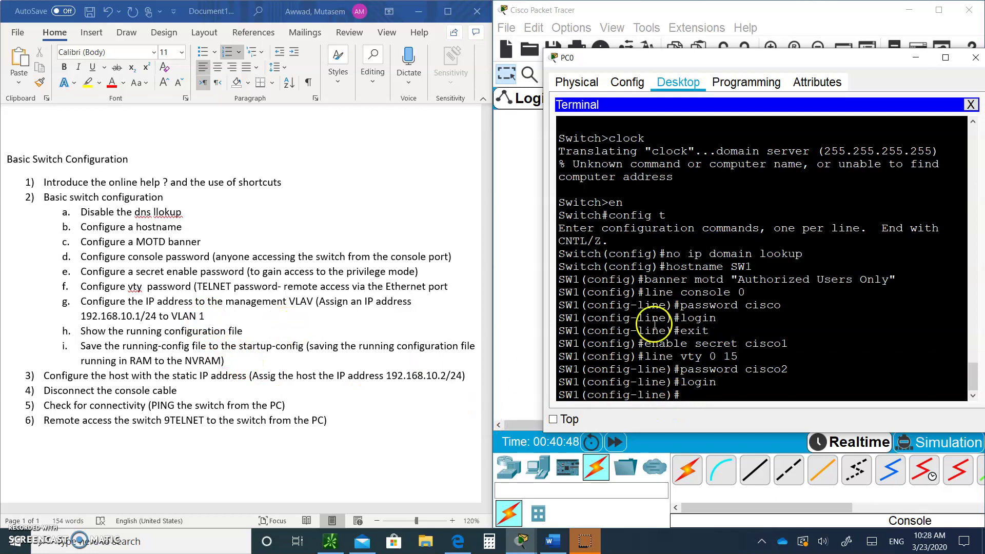
left_click_drag(791, 55, 261, 171)
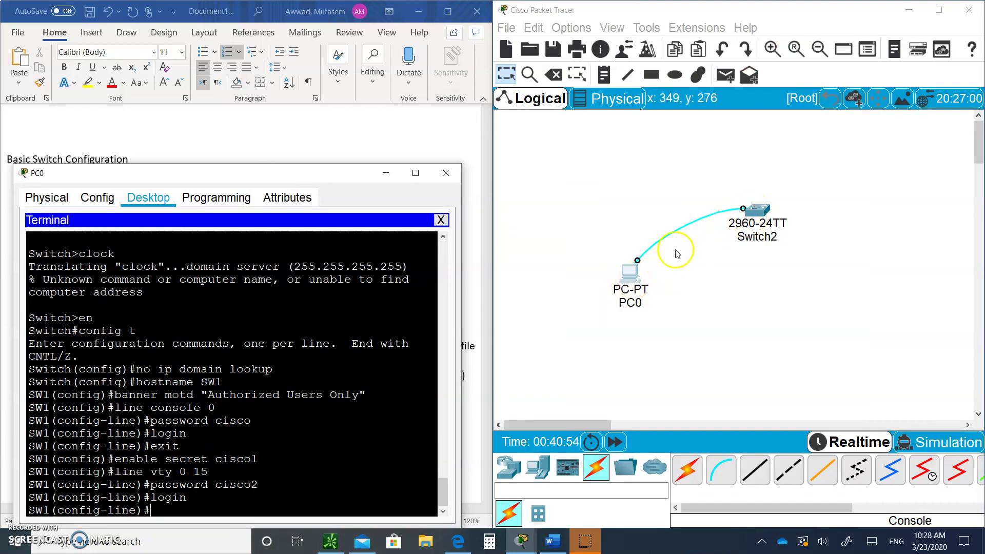
left_click_drag(264, 179, 731, 80)
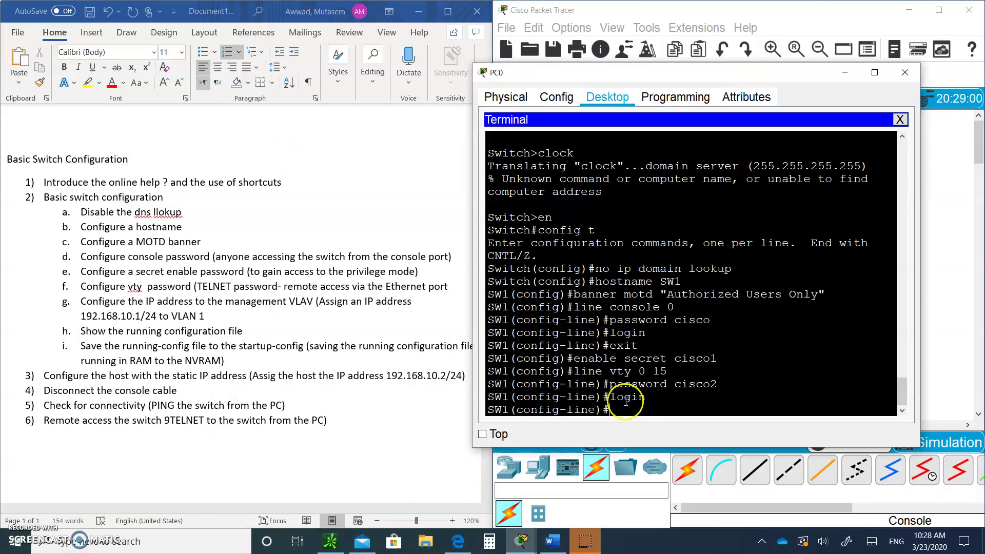
- Address interface VLAN 1 as 192.168.10.1 255.255.255.0 and bring it up with no shut
type("int vlan 1")
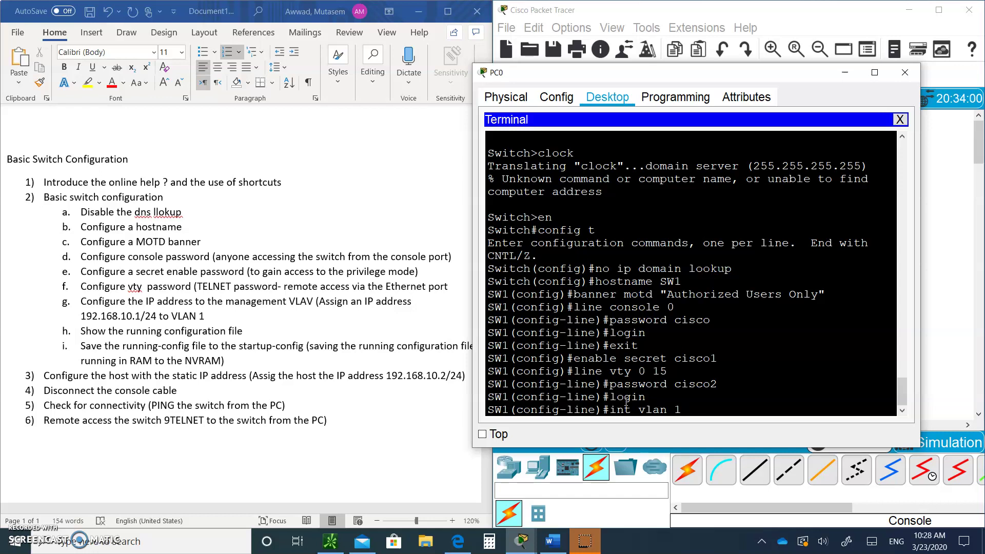
key("Return")
type("ip add 192.168.10.1 255.255.255.0")
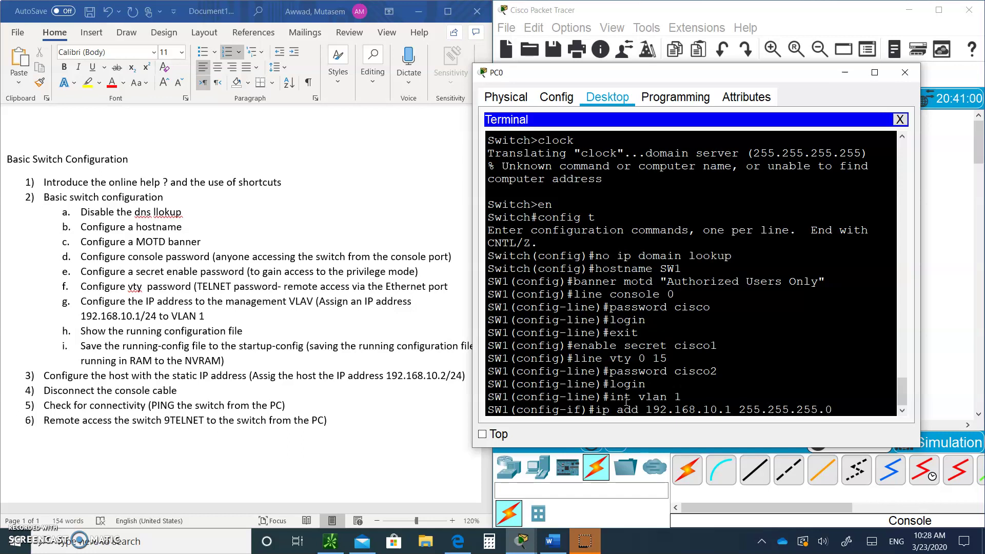
key("Return")
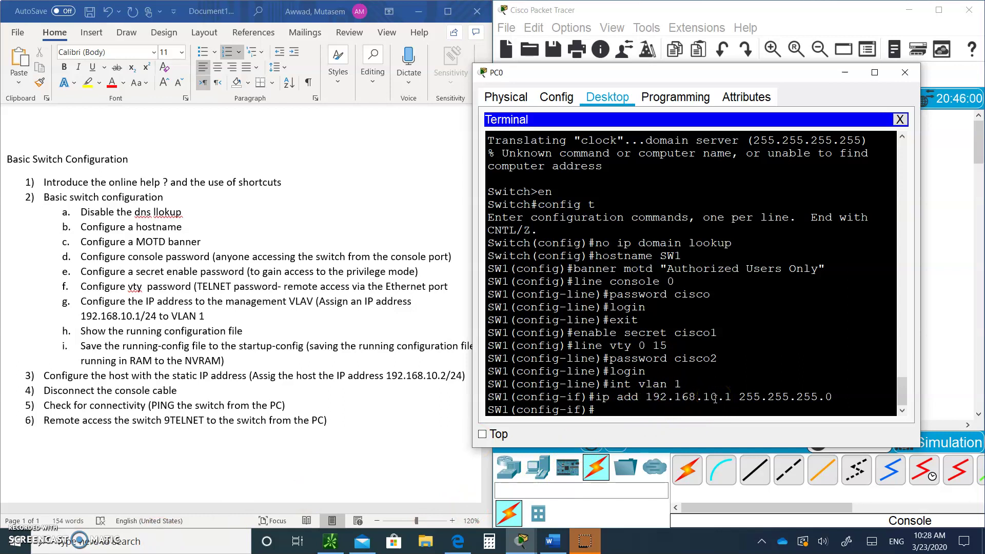
type("noshut")
key("Left")
key("Return")
key("Return")
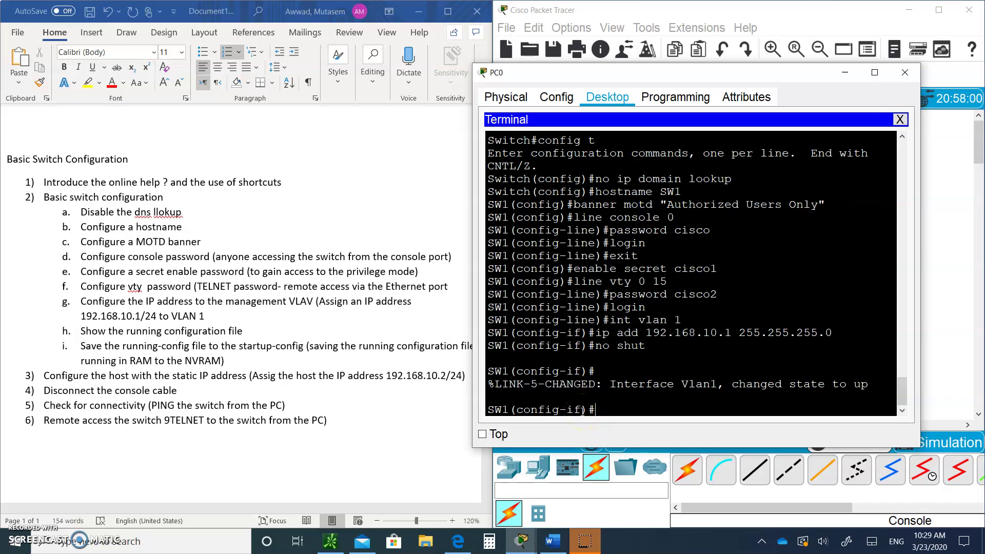
- Exit configuration mode and review the full running configuration with sh run
key("ctrl+z")
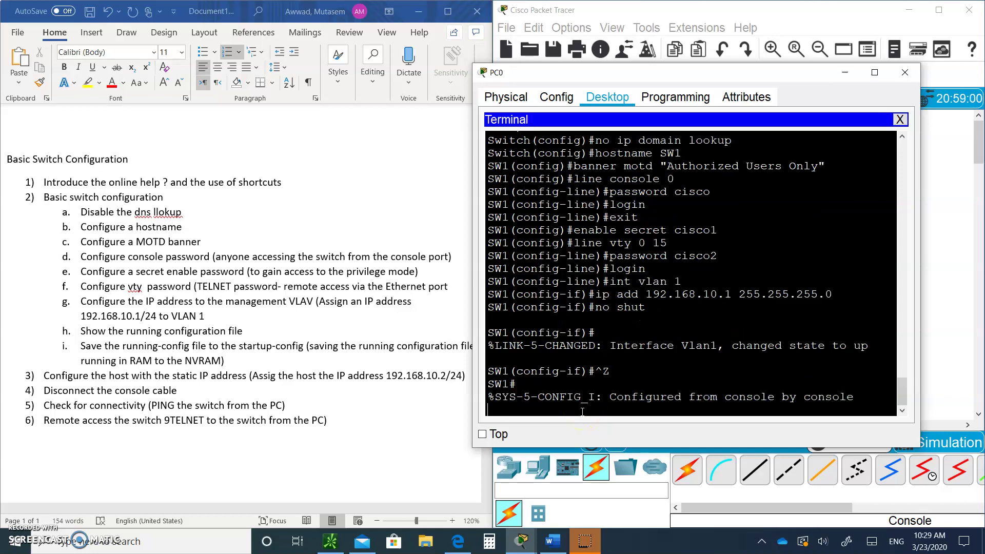
key("Return")
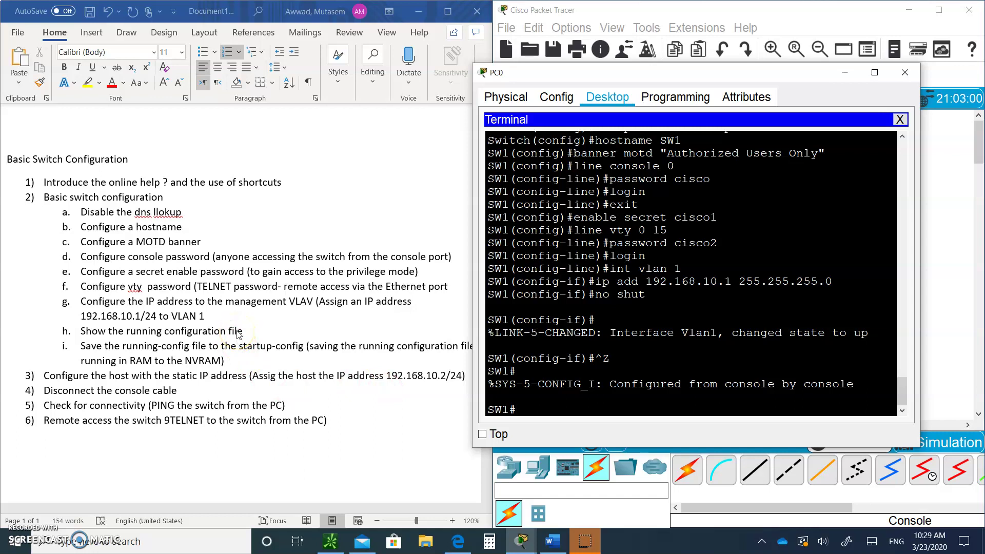
type("sh run")
key("Return")
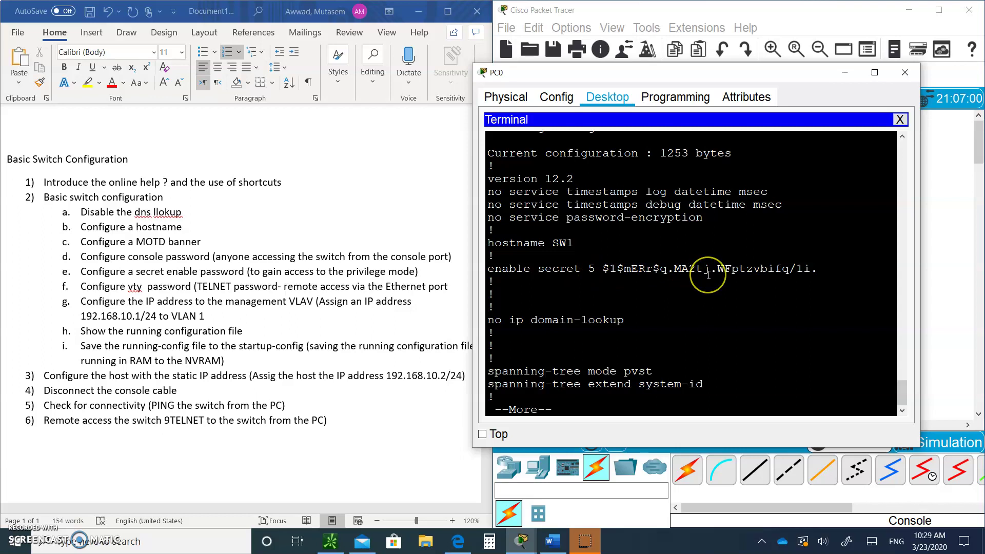
key("space")
key("space")
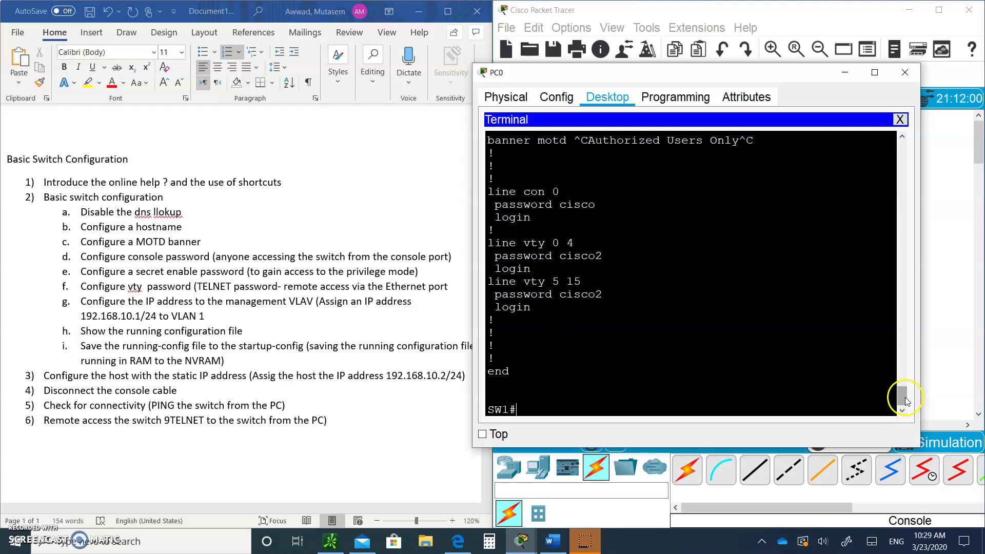
left_click_drag(901, 405, 903, 322)
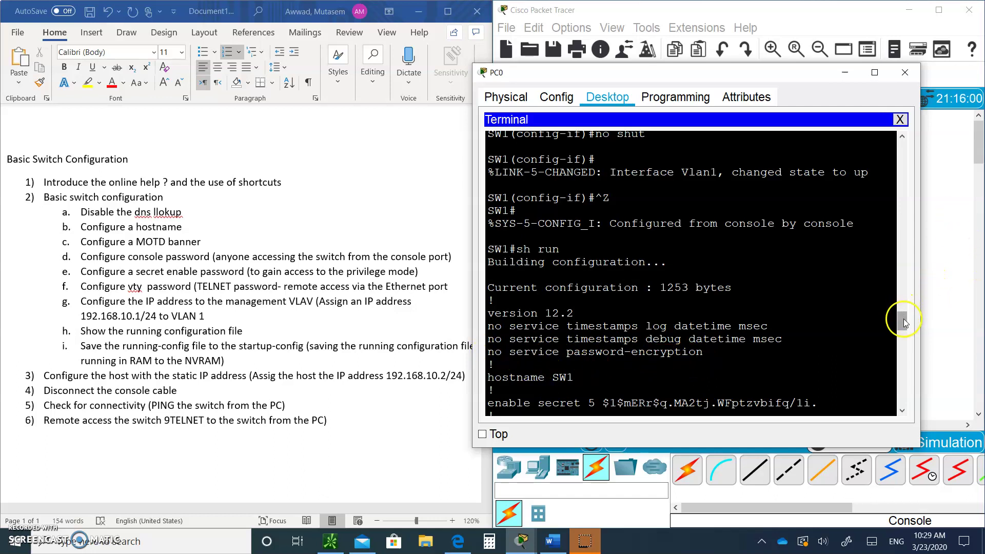
left_click_drag(902, 321, 902, 401)
left_click(641, 426)
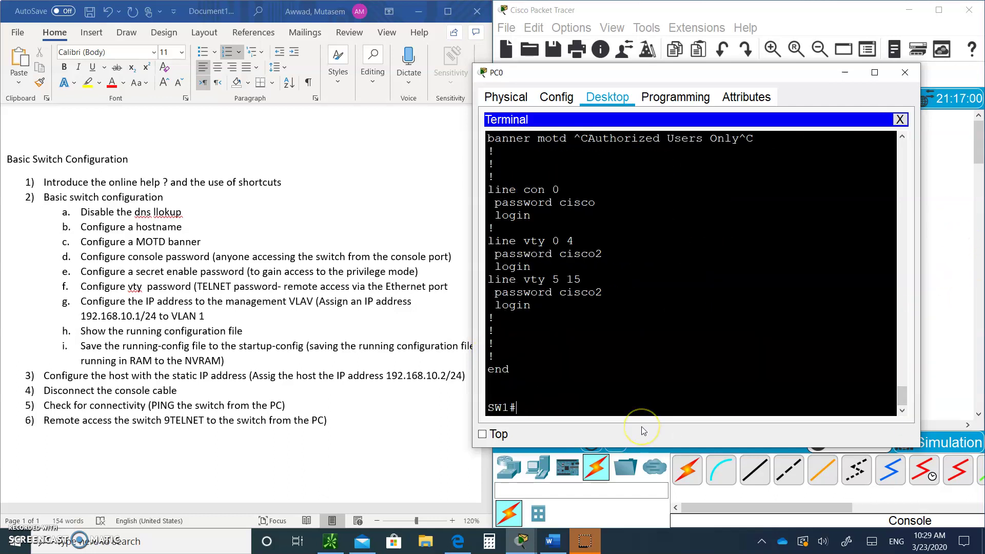
- Enable service password-encryption in global configuration, then exit back to SW1#
type("config t")
key("Return")
type("service pass")
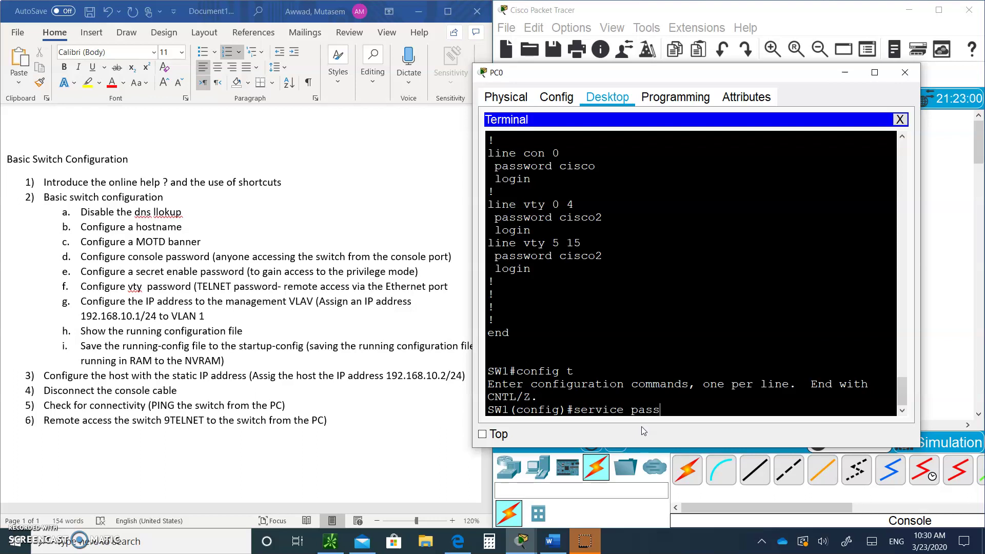
key("Tab")
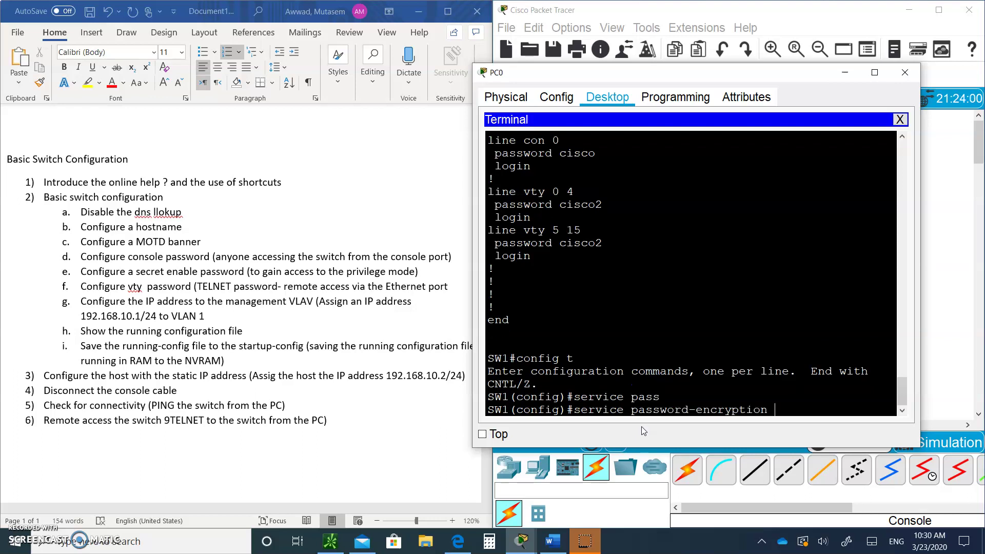
key("Return")
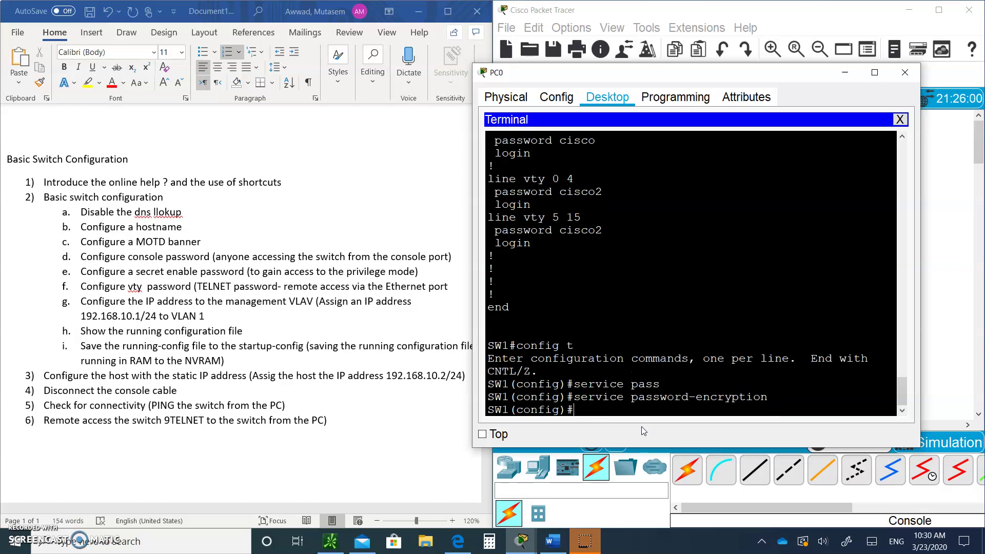
left_click(583, 251)
type("exit")
key("Return")
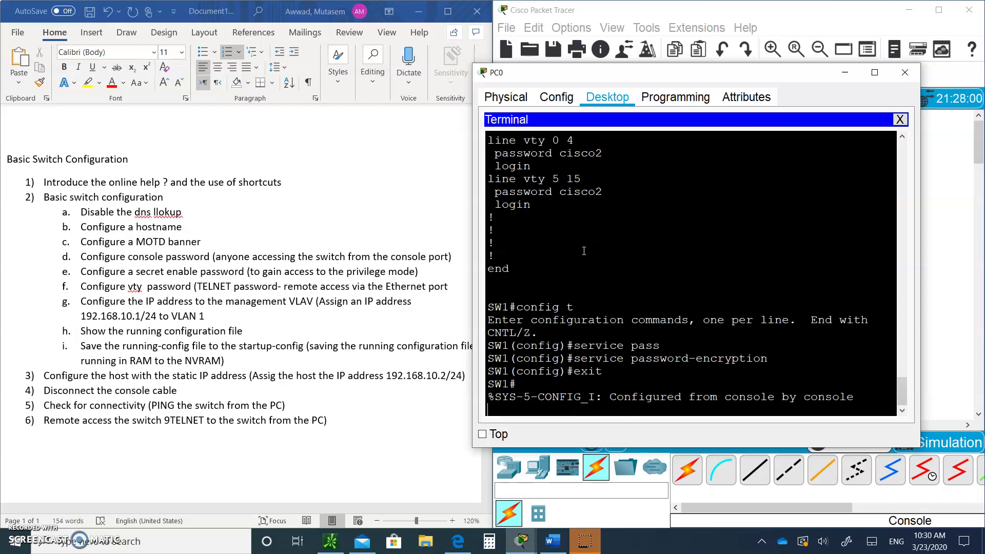
key("Return")
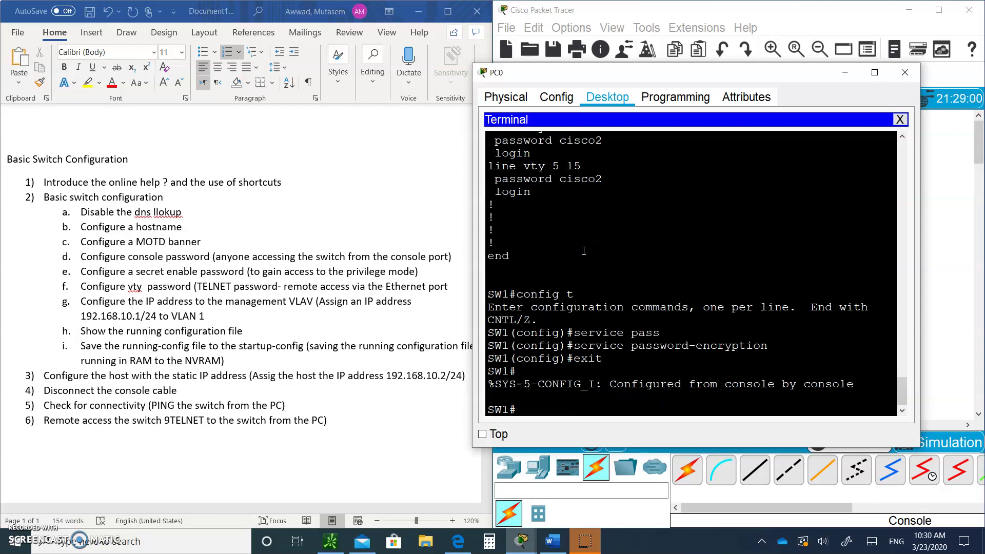
- Relist the running configuration with sh run, paging to the type 7 encrypted line passwords
type("sh run")
key("Return")
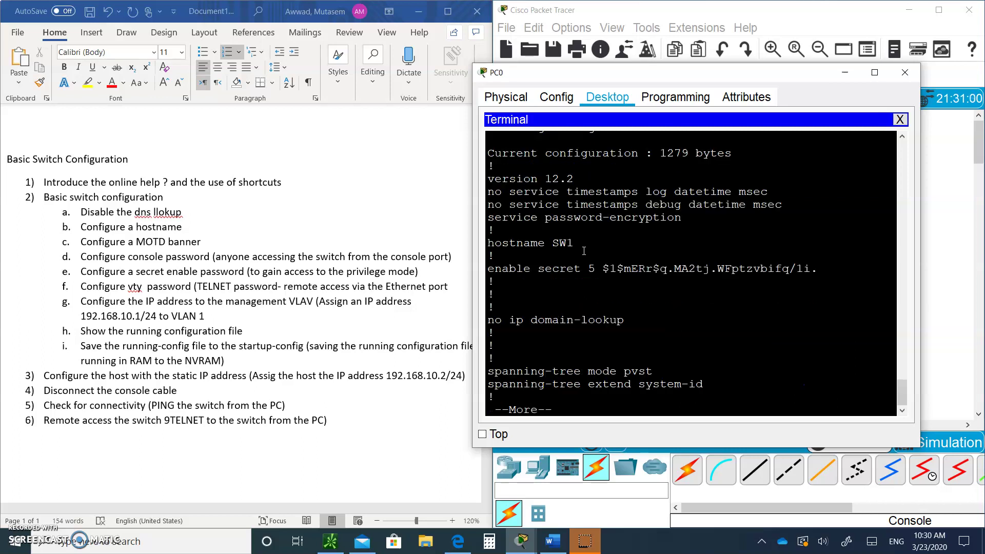
key("space")
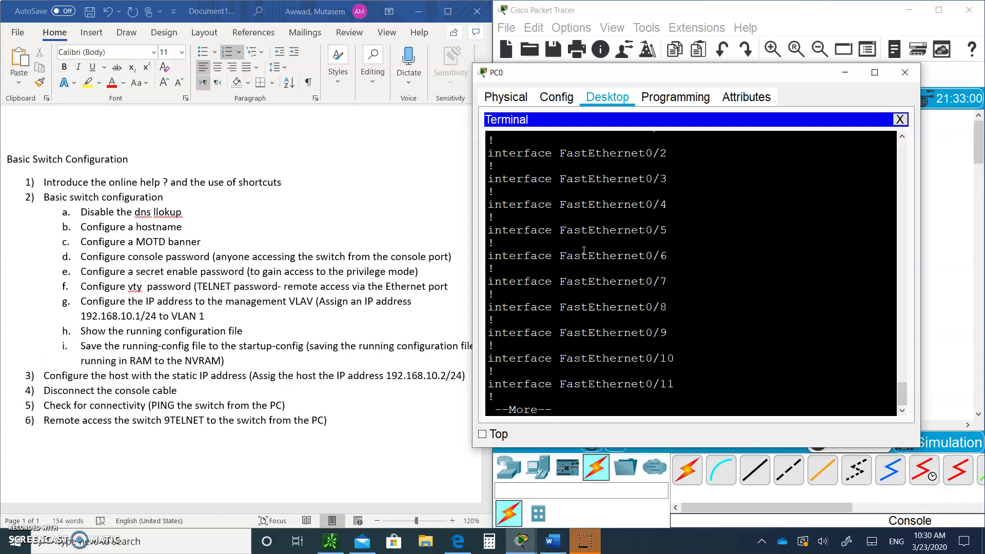
key("space")
key("space")
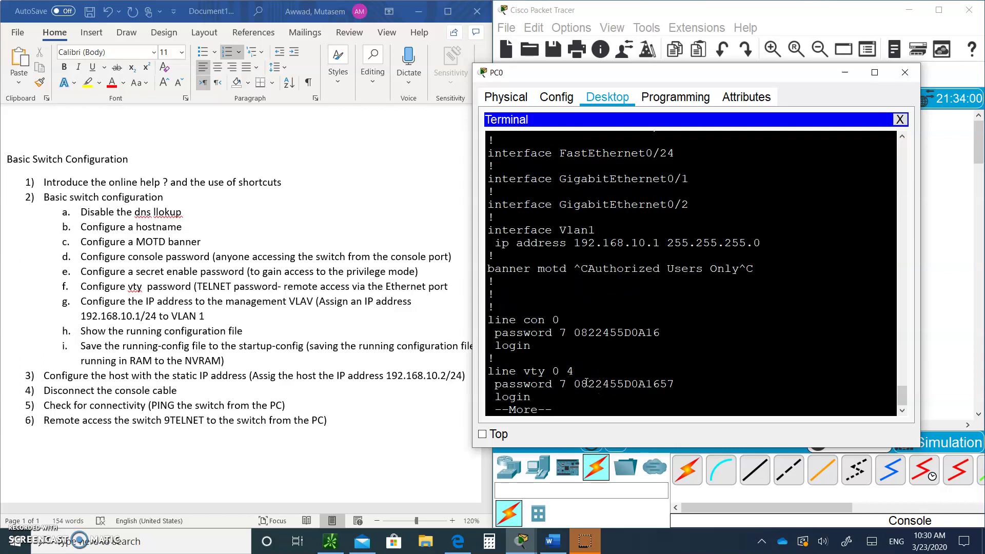
key("space")
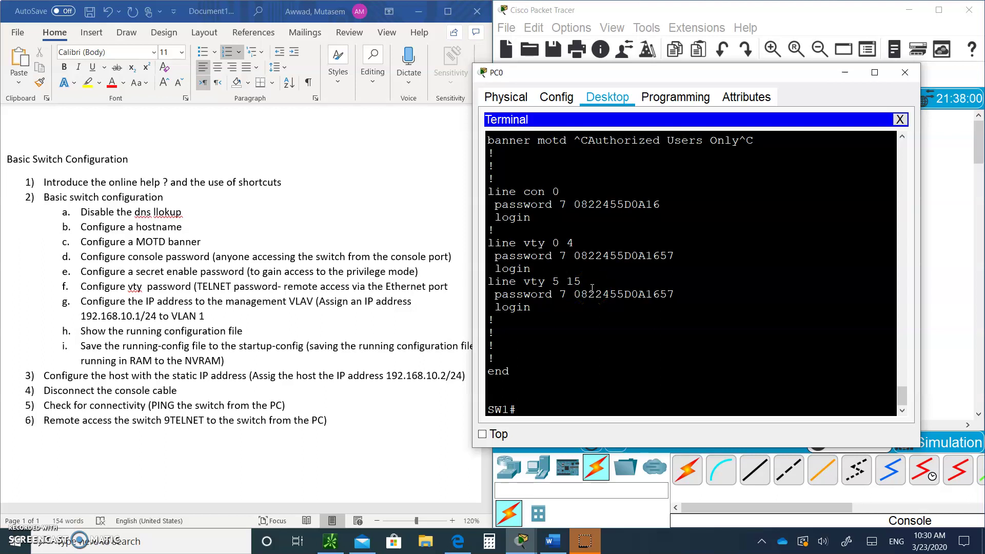
- Save the running configuration to startup-config with copy run start
type("copy run start")
key("Return")
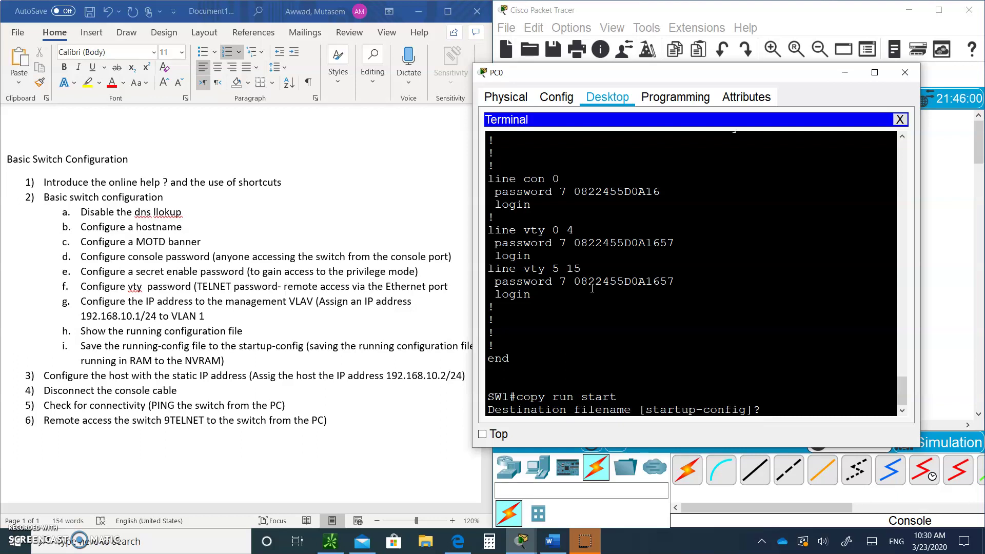
key("Return")
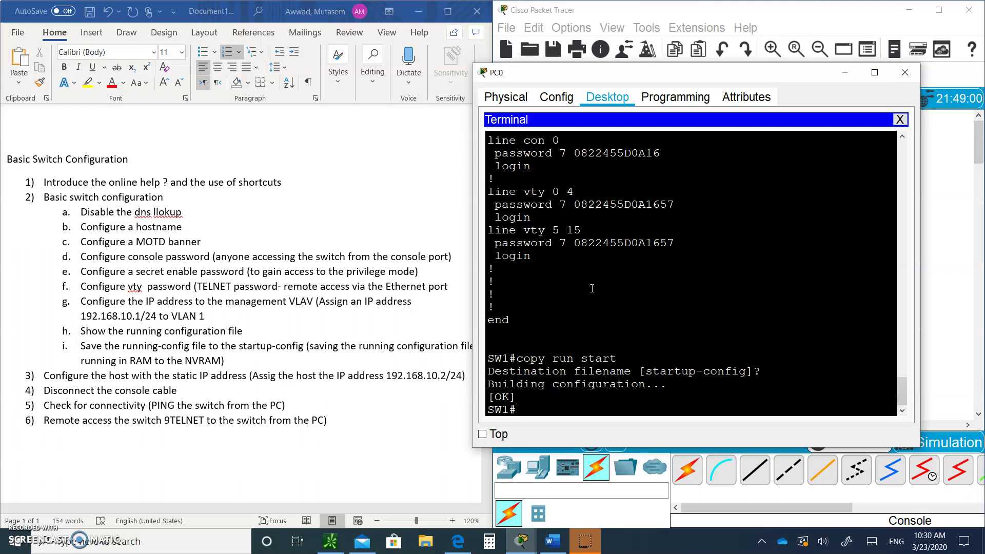
- Reload the switch and confirm the restart
type("reload")
key("Return")
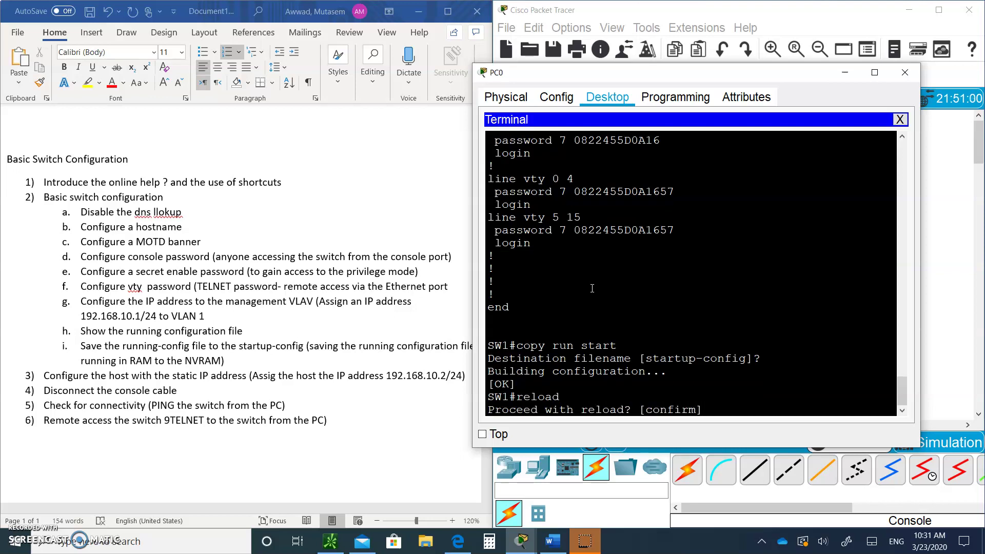
key("Return")
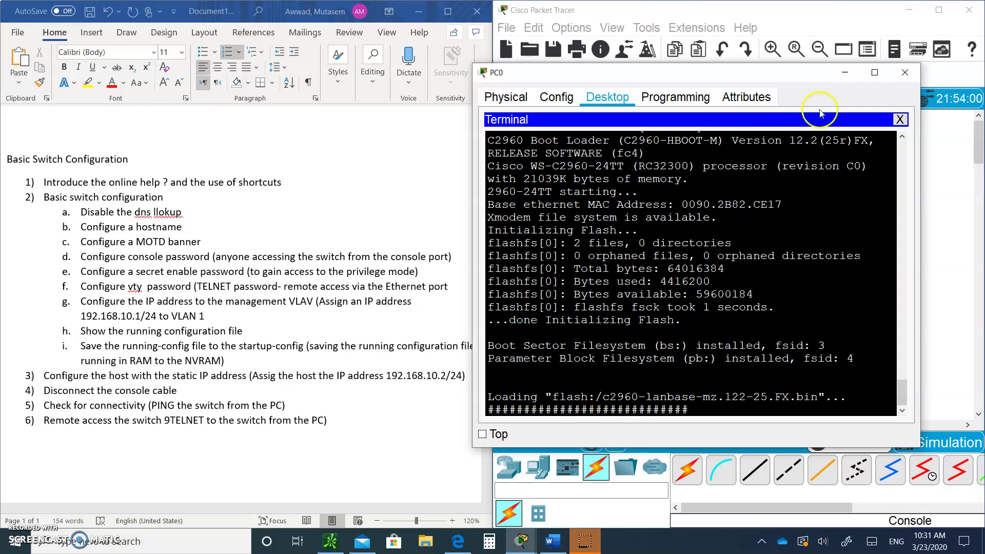
- Give PC0 static IP 192.168.10.2 with mask 255.255.255.0, then close its window
left_click(849, 74)
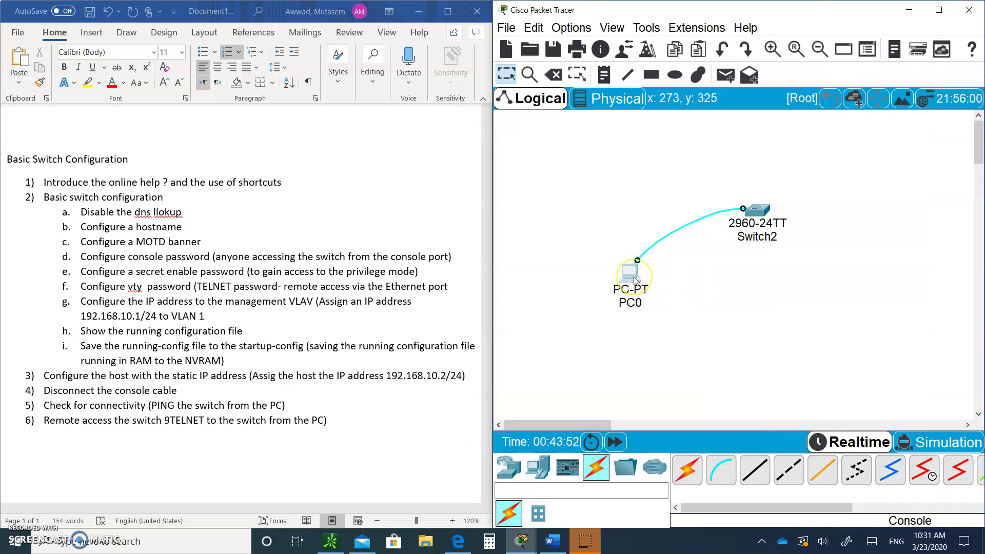
mouse_move(634, 275)
left_click(756, 218)
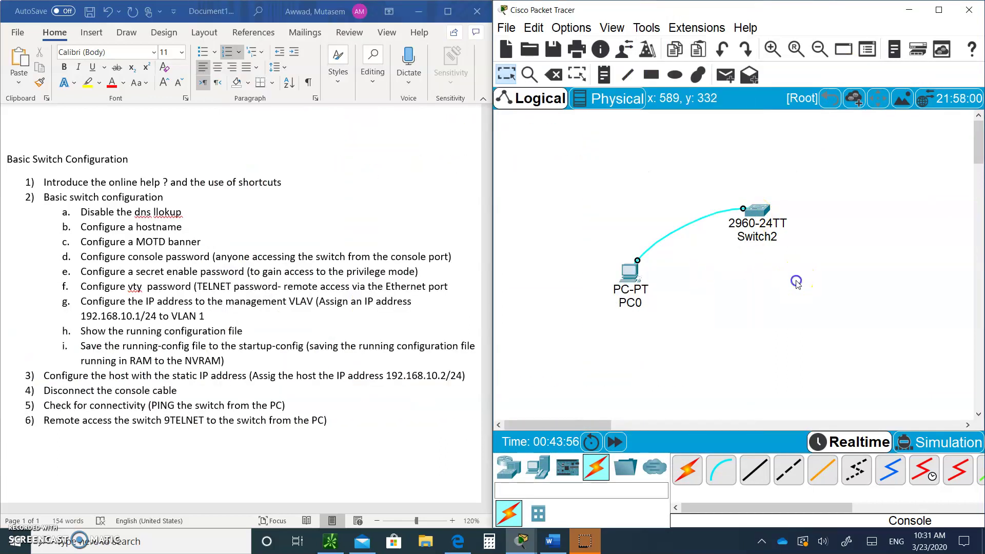
left_click(630, 273)
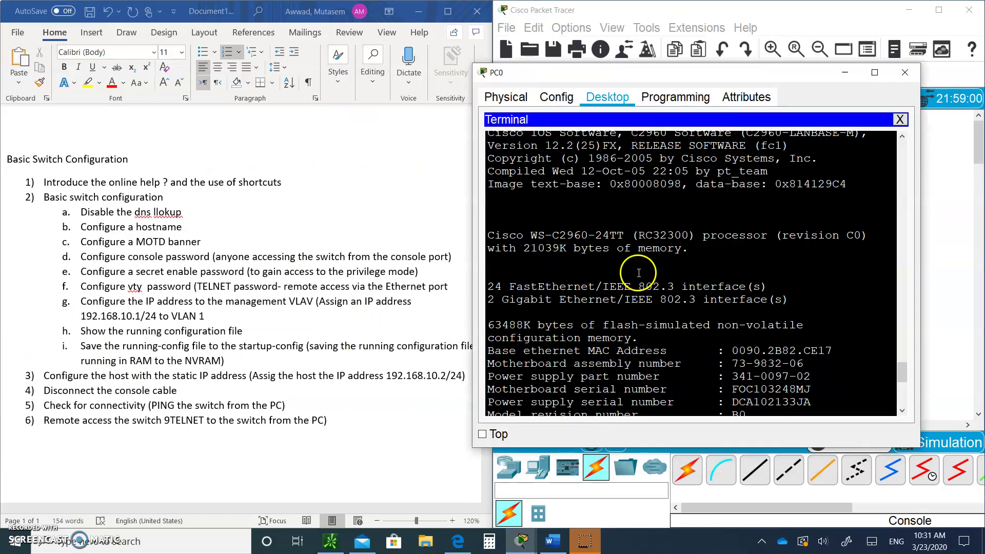
left_click(900, 120)
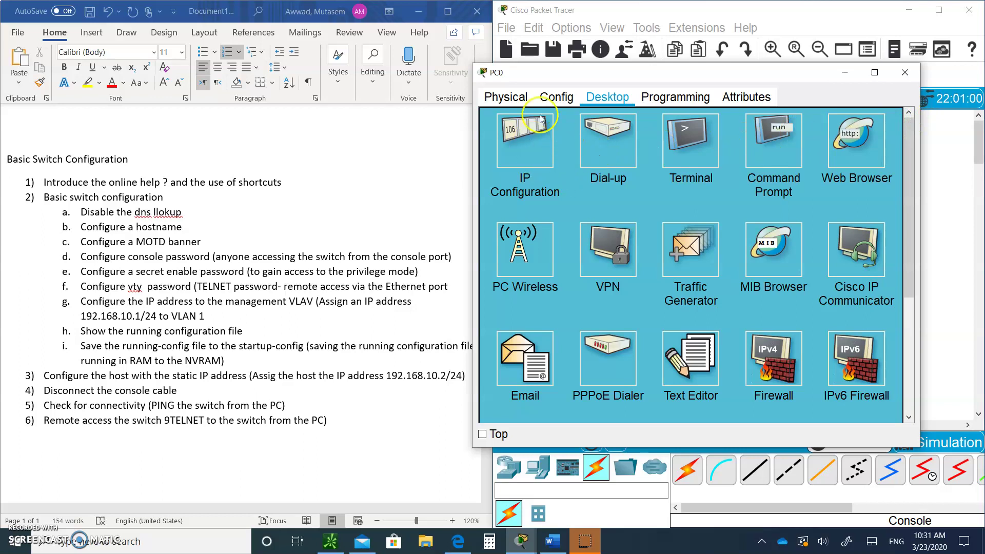
left_click(526, 141)
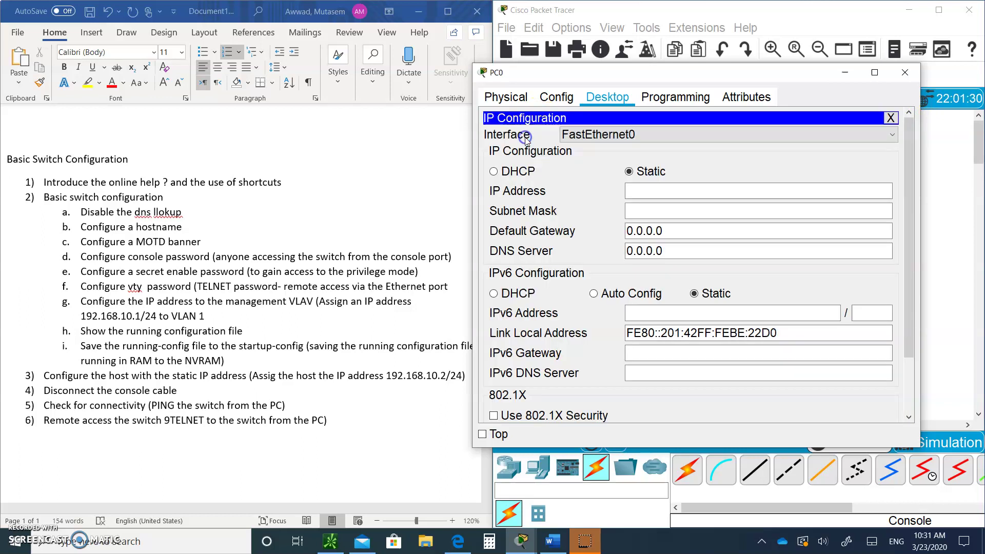
left_click(637, 195)
type("192.168")
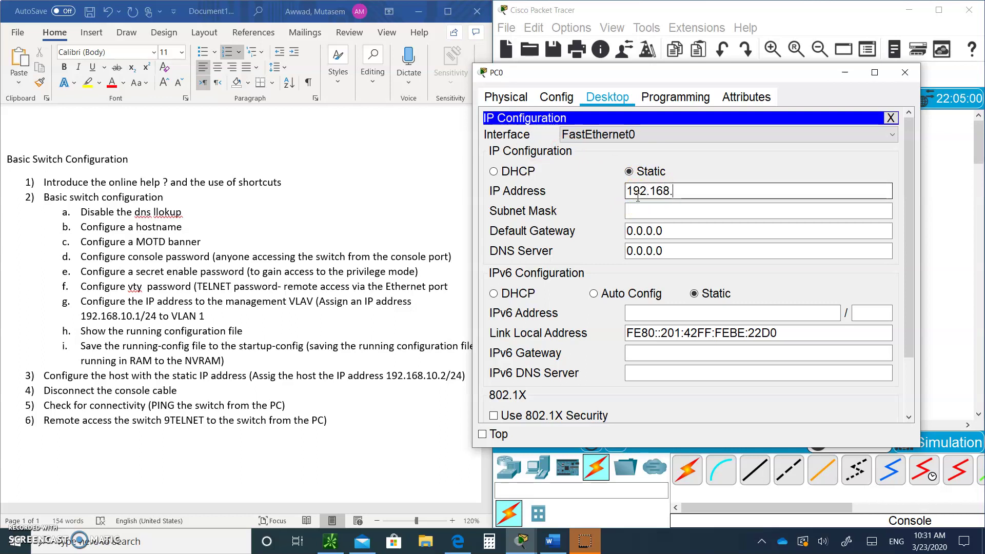
type(".10.2")
key("Tab")
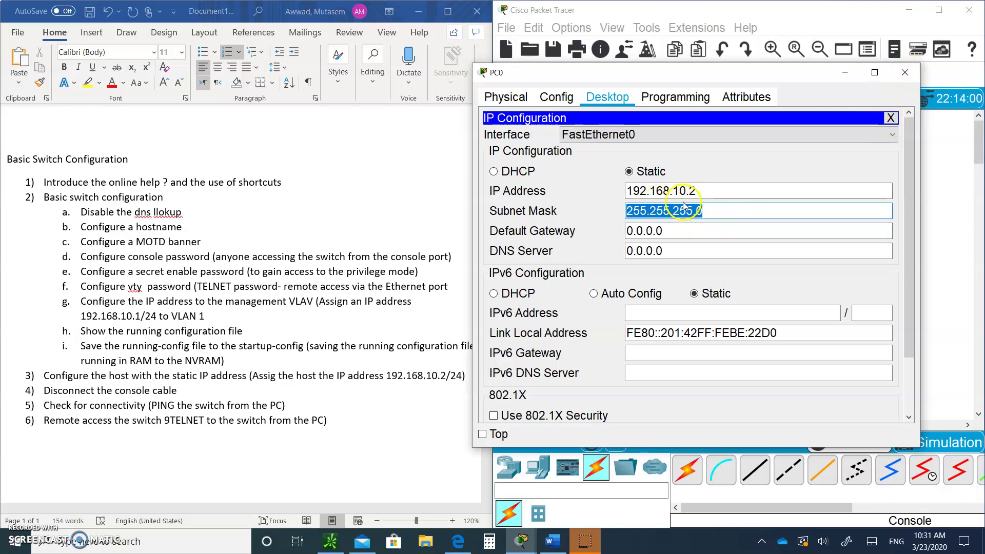
left_click(905, 73)
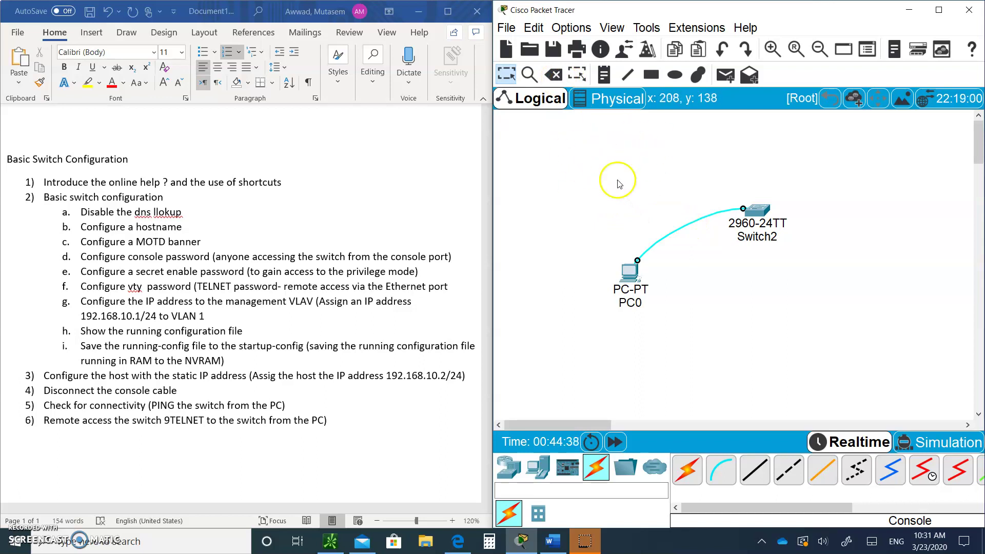
- Delete the console cable between PC0 and Switch2
left_click(553, 75)
left_click(697, 217)
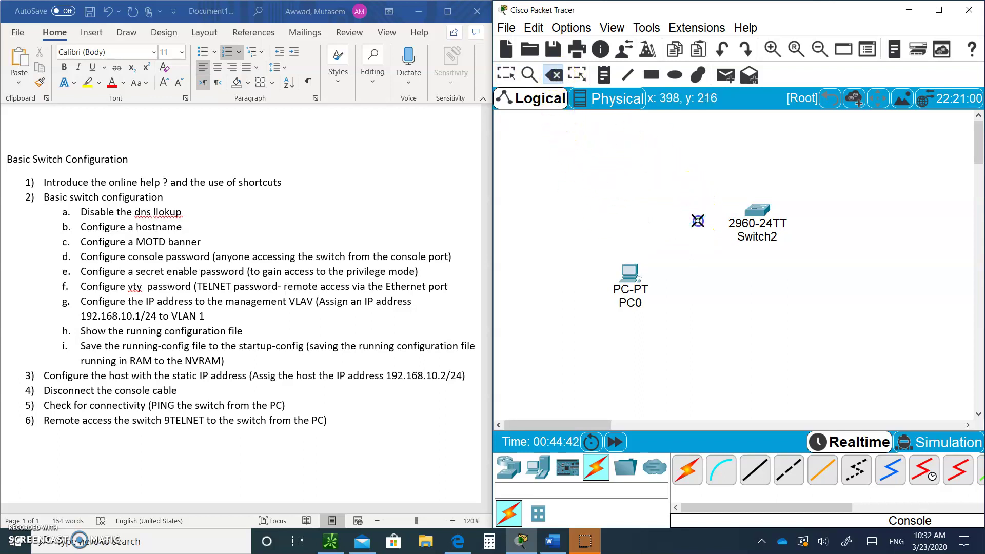
left_click(508, 75)
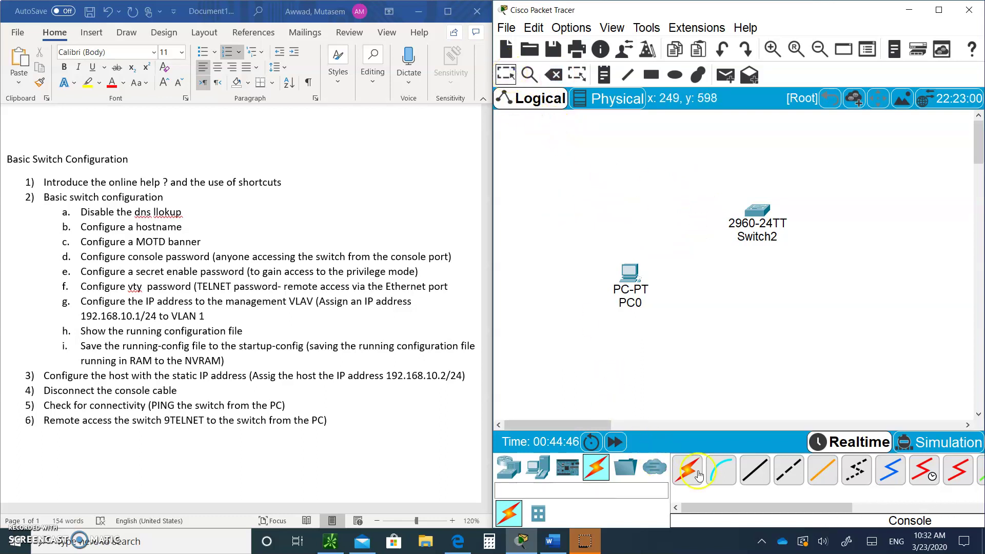
- Connect a copper straight-through cable from PC0 FastEthernet0 to Switch2 FastEthernet0/1
left_click(762, 476)
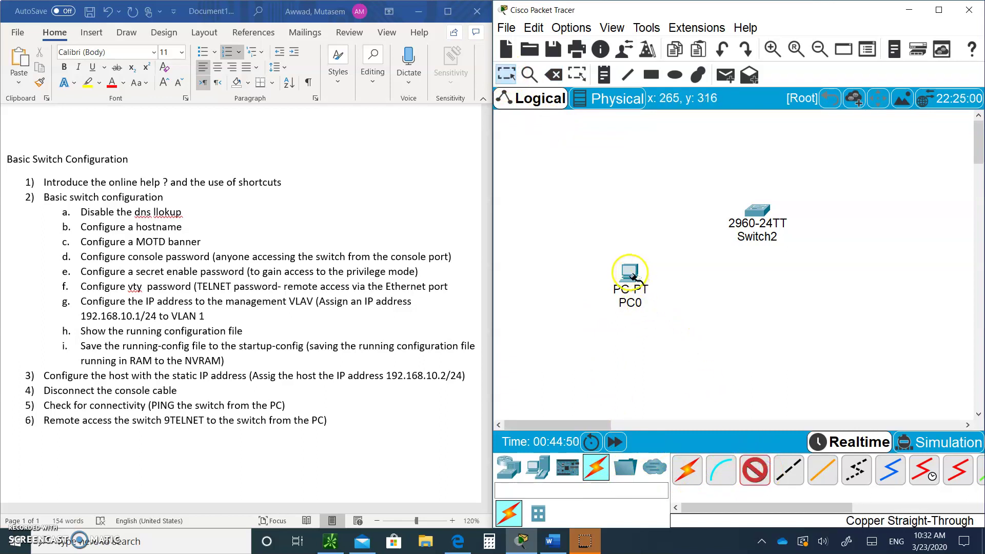
left_click(634, 280)
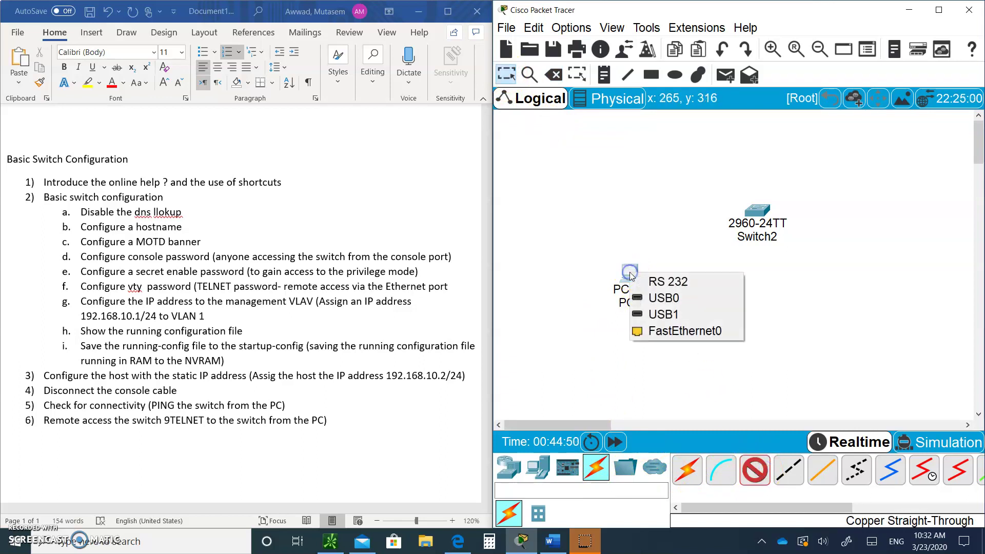
left_click(661, 331)
left_click(751, 214)
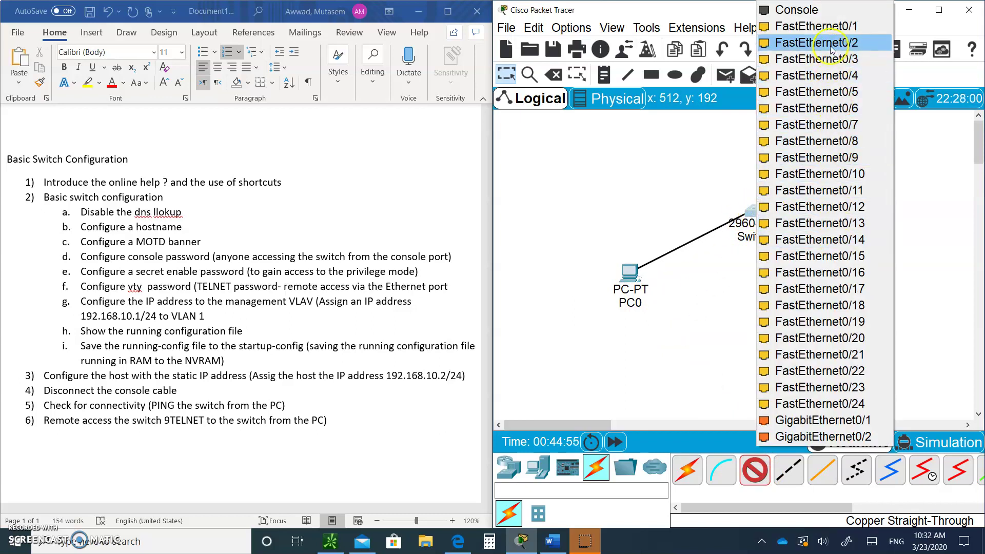
left_click(829, 27)
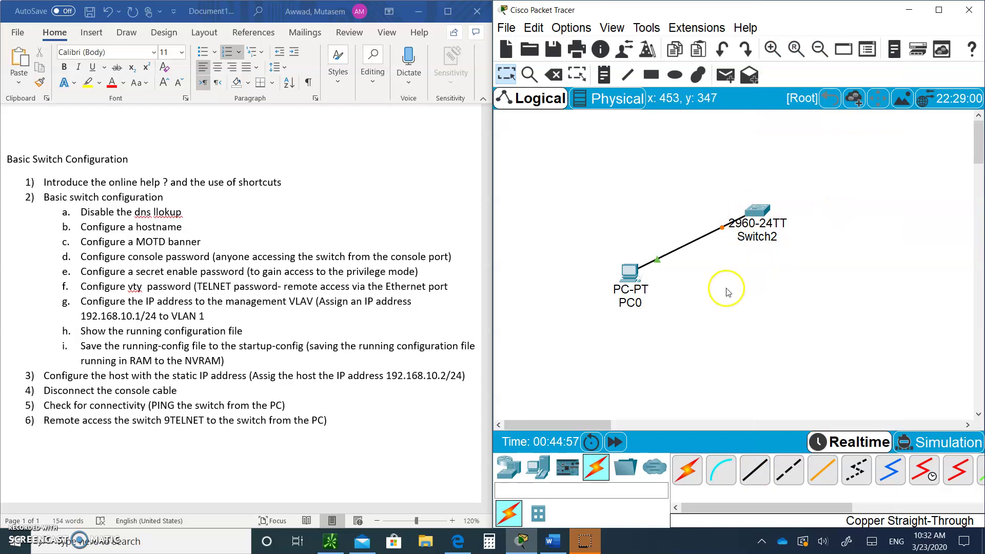
- Run ipconfig on PC0 to confirm 192.168.10.2/255.255.255.0, then fast-forward time so the link comes up
left_click(632, 276)
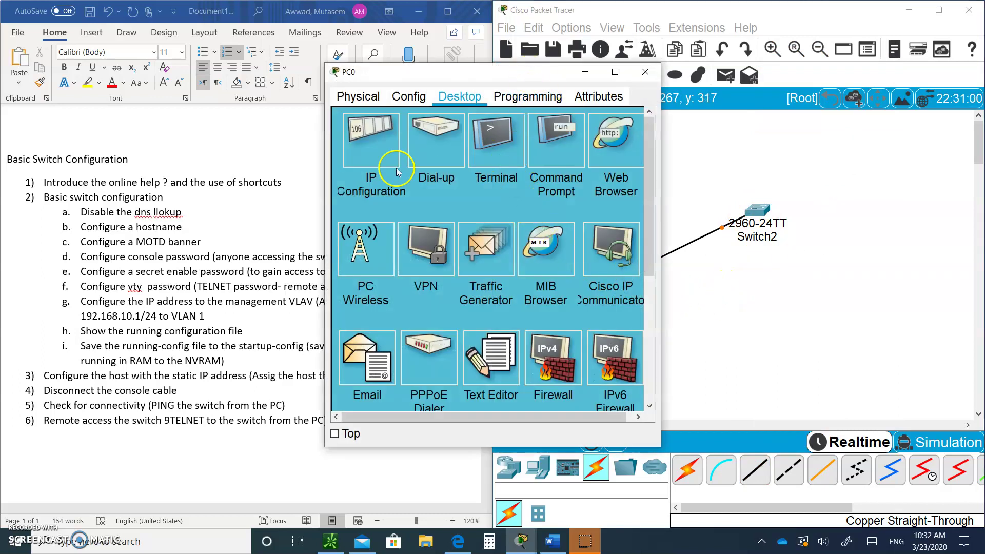
left_click_drag(325, 199, 229, 198)
left_click(516, 146)
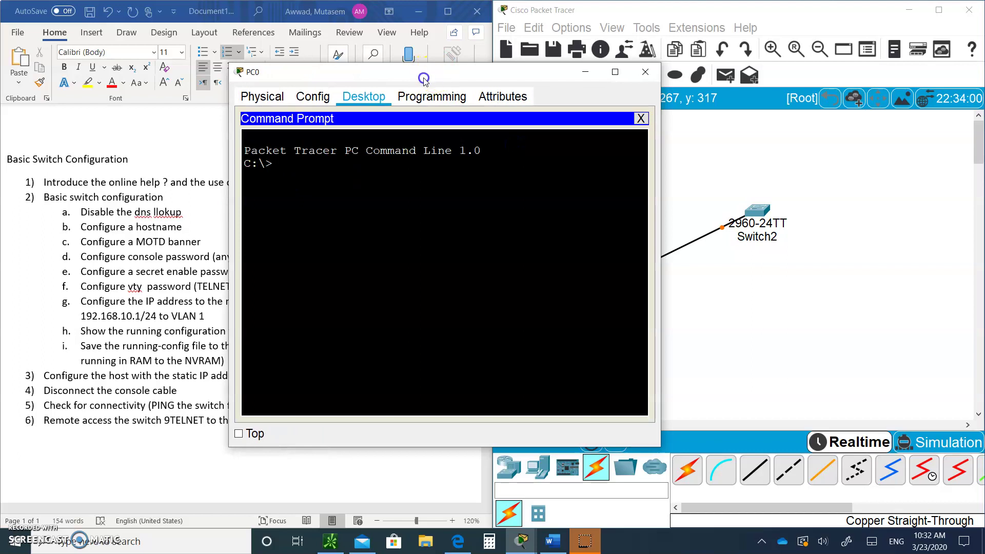
left_click_drag(436, 76, 310, 64)
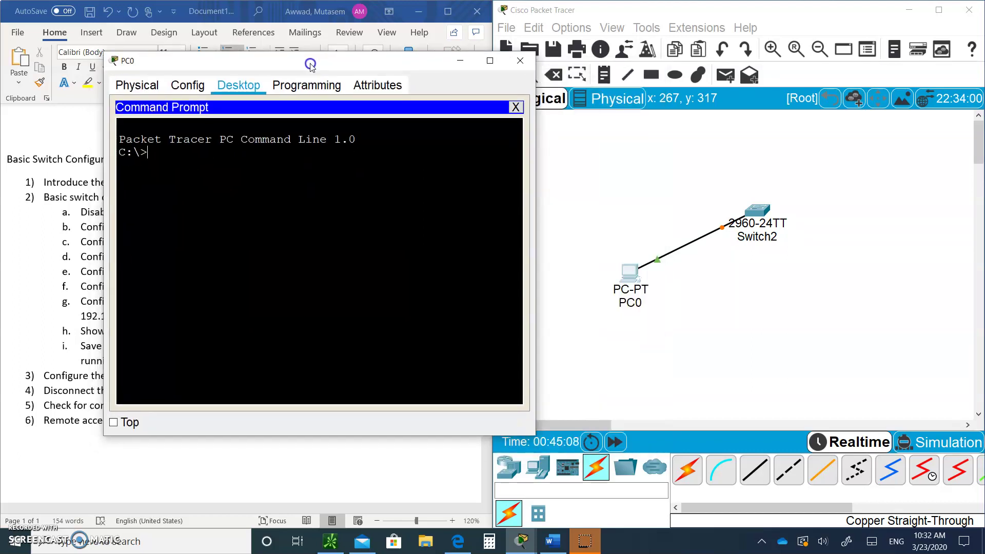
left_click(156, 160)
type("ipconfig")
key("Return")
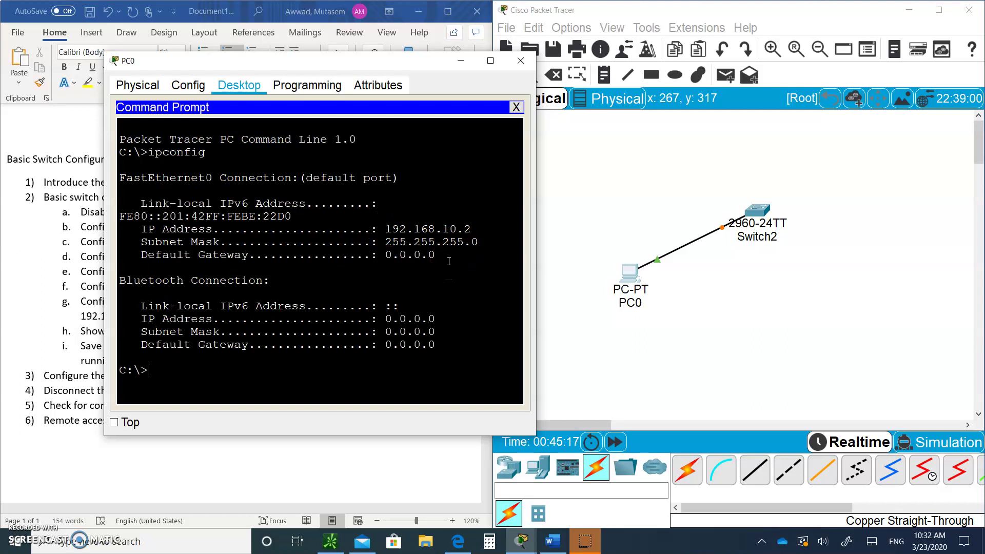
left_click(729, 241)
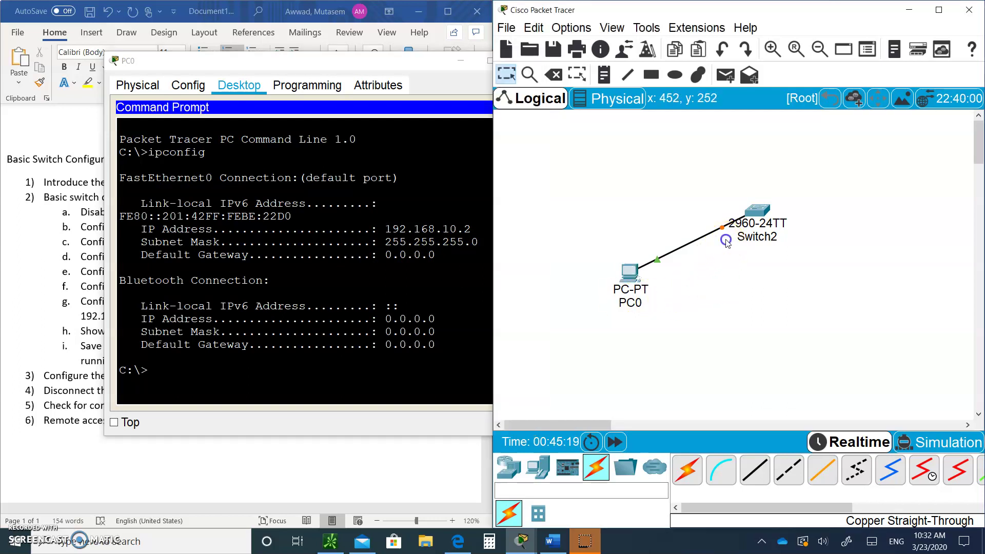
left_click(620, 442)
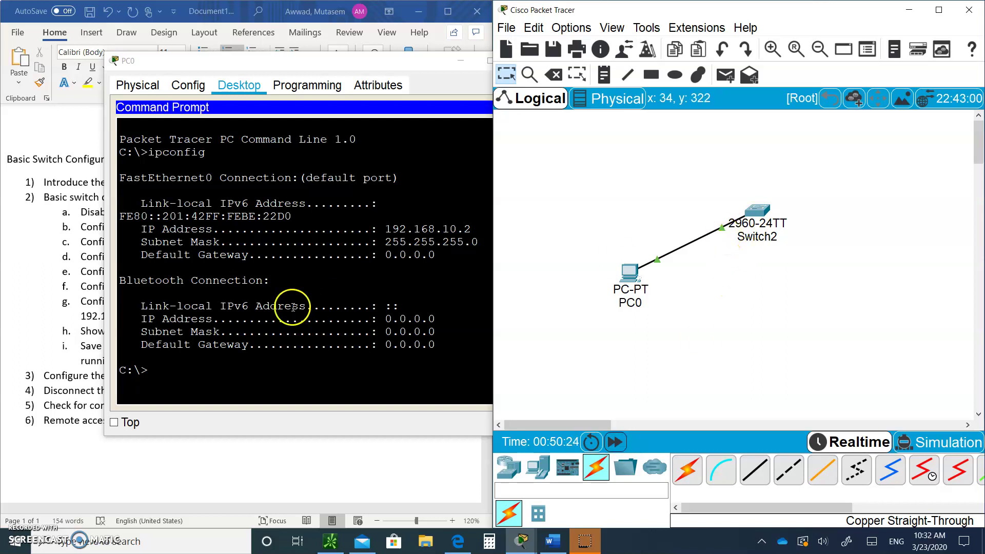
- Ping the switch at 192.168.10.1 from PC0's Command Prompt, getting 3 of 4 replies
left_click(165, 368)
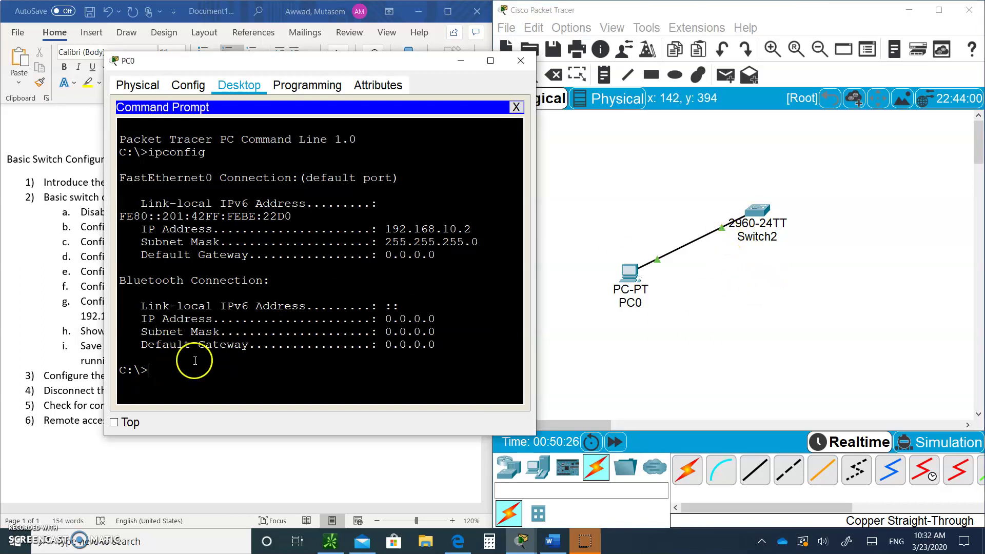
type("ping 192.168.10.1")
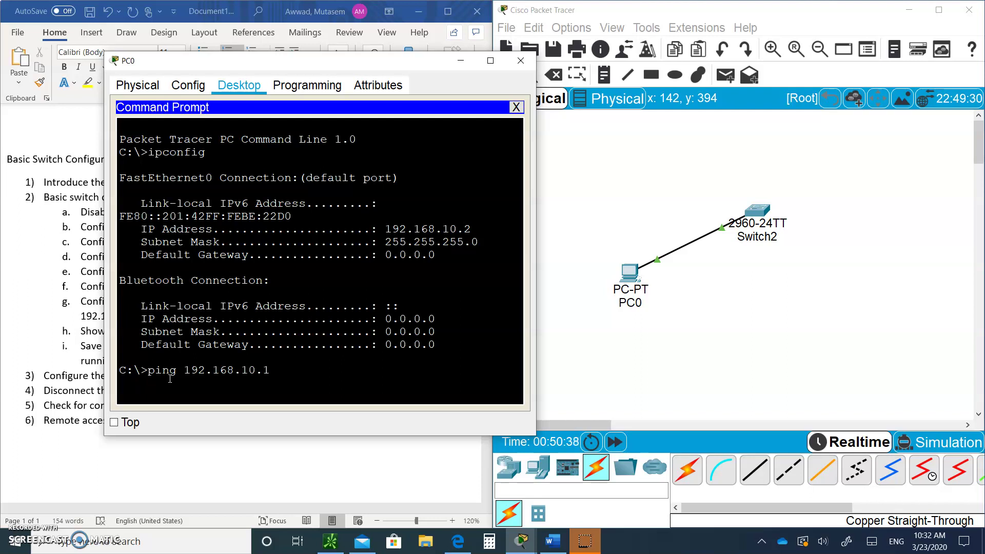
key("Return")
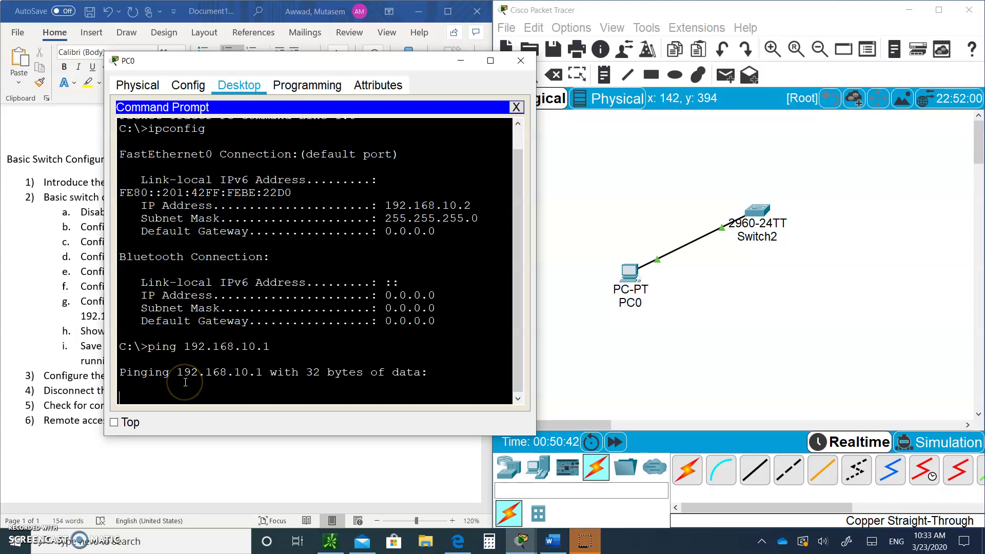
left_click(147, 384)
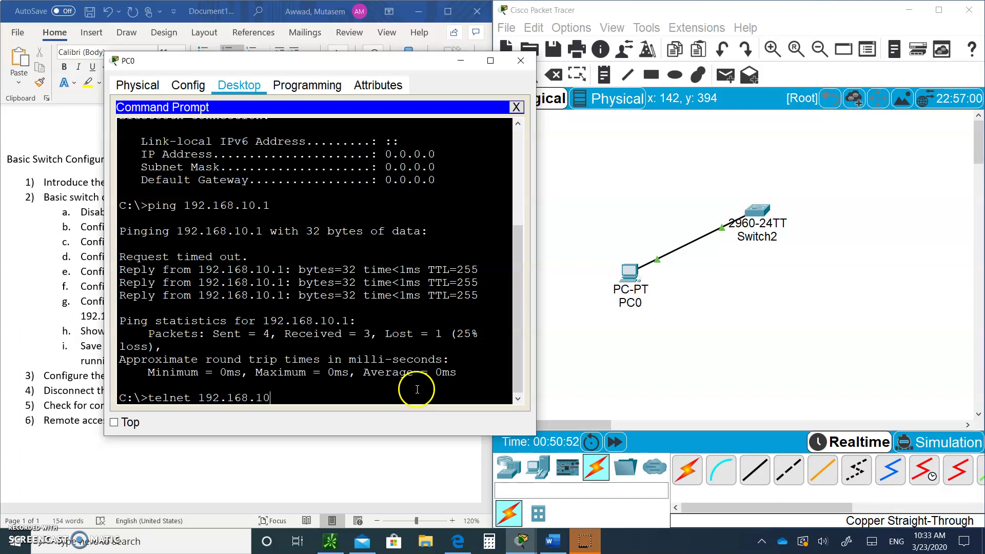
- Telnet from PC0 to 192.168.10.1 and log in with the vty password to reach SW1>
type("1")
key("Return")
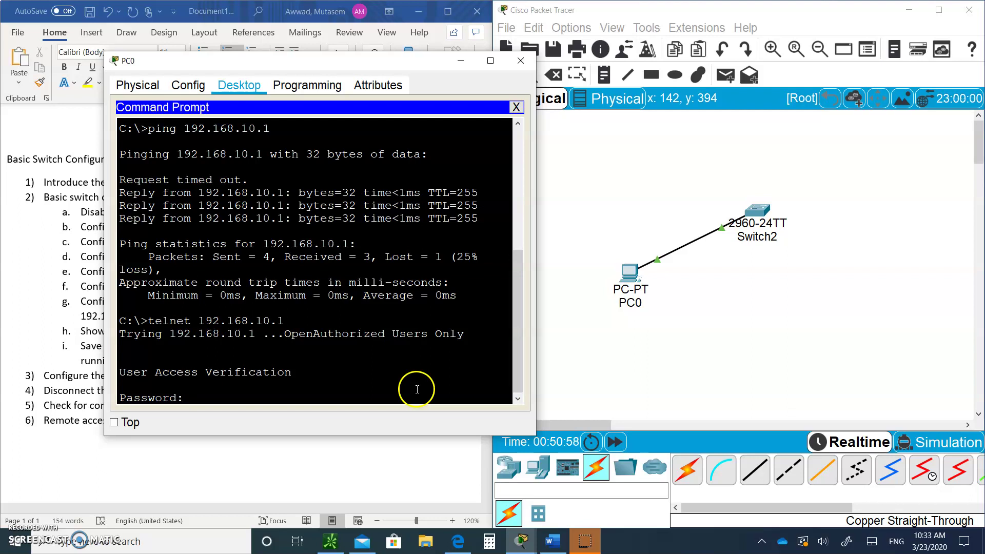
key("Return")
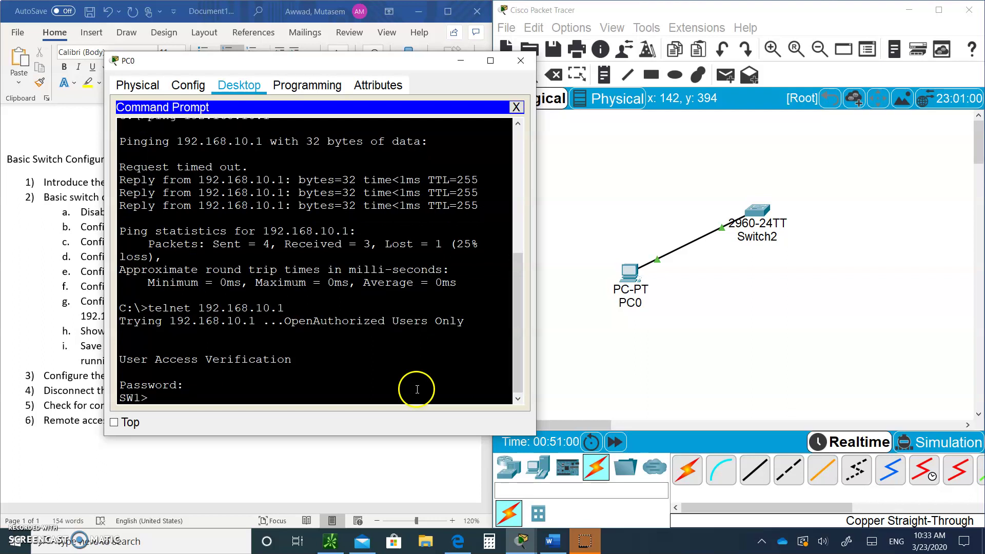